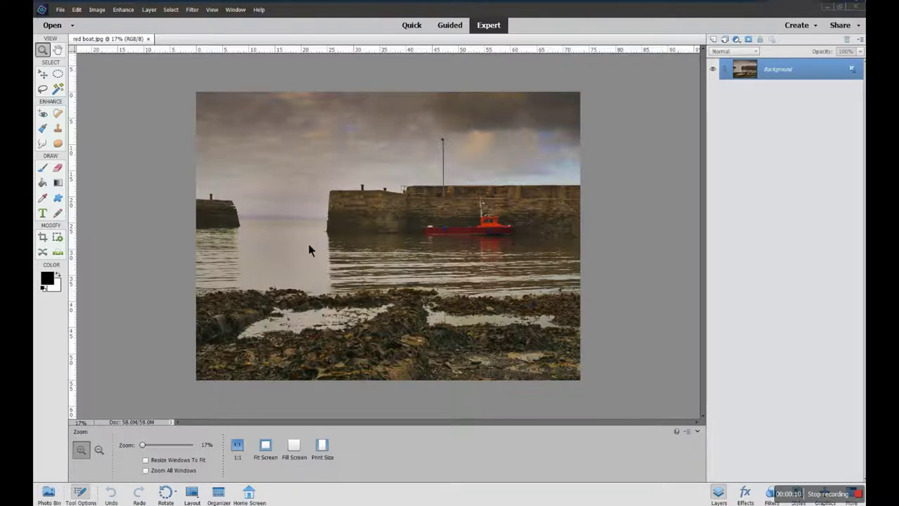
Activate the Sponge tool and duplicate the Background layer as Background copy
left_click(59, 145)
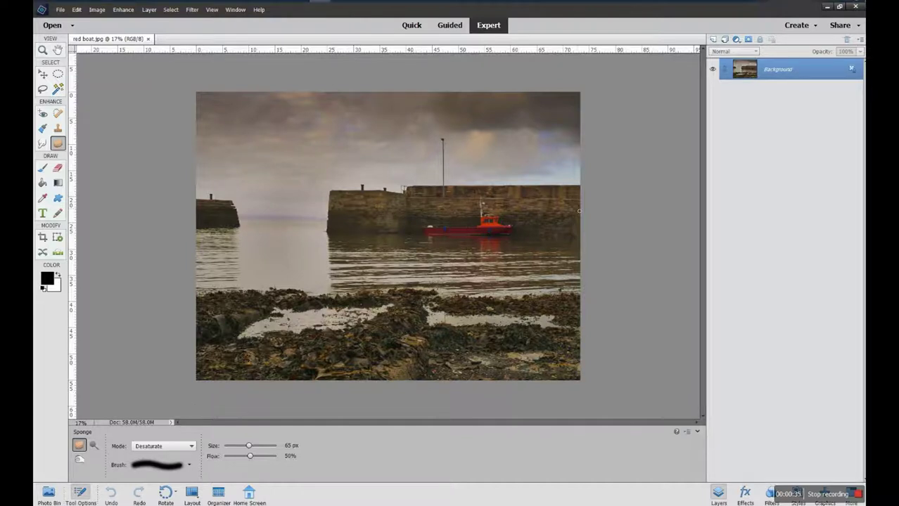
right_click(766, 77)
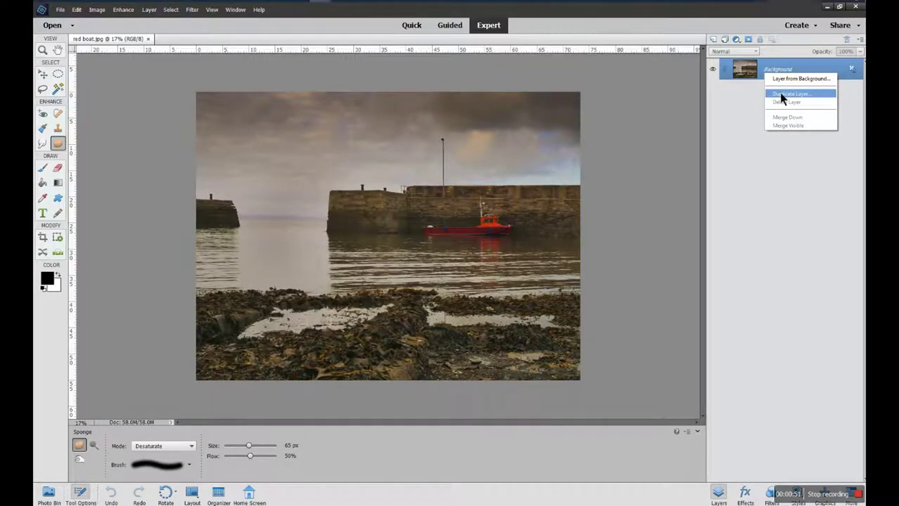
left_click(780, 94)
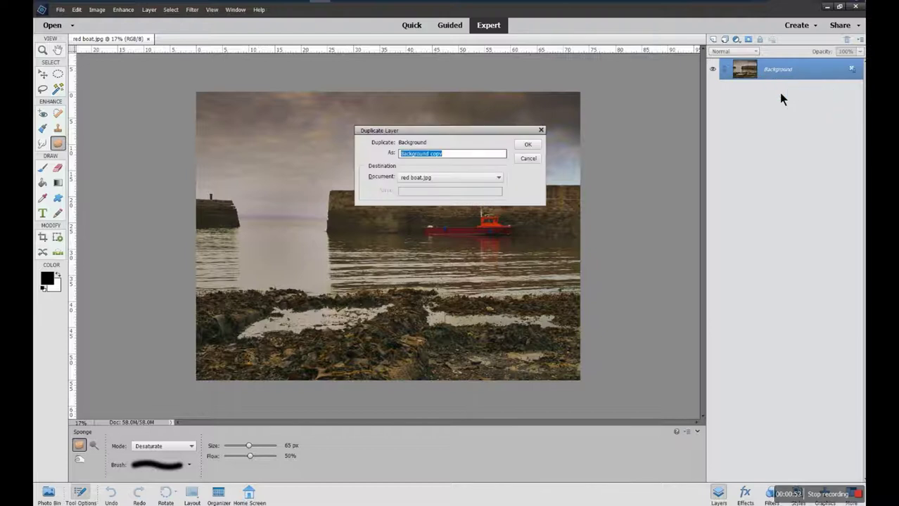
left_click(531, 144)
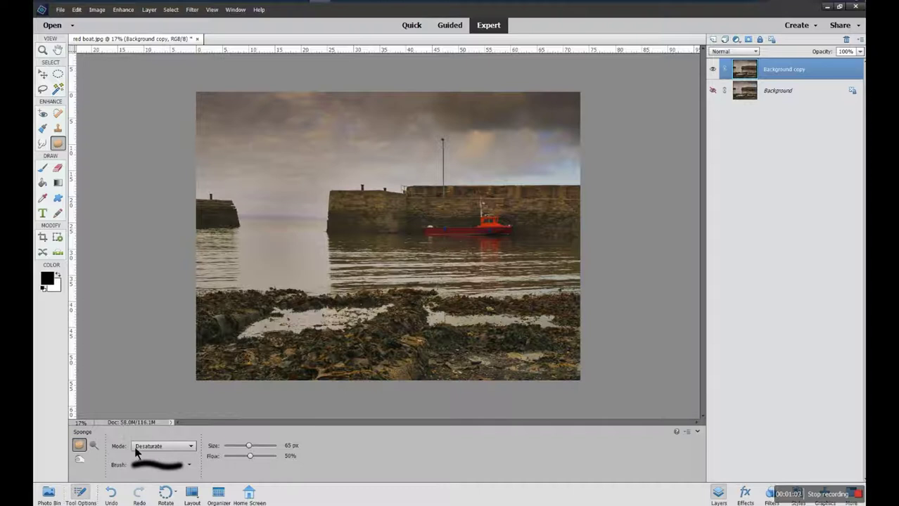
Set the Sponge mode to Desaturate and display the edit history while working on the red boat
left_click(165, 446)
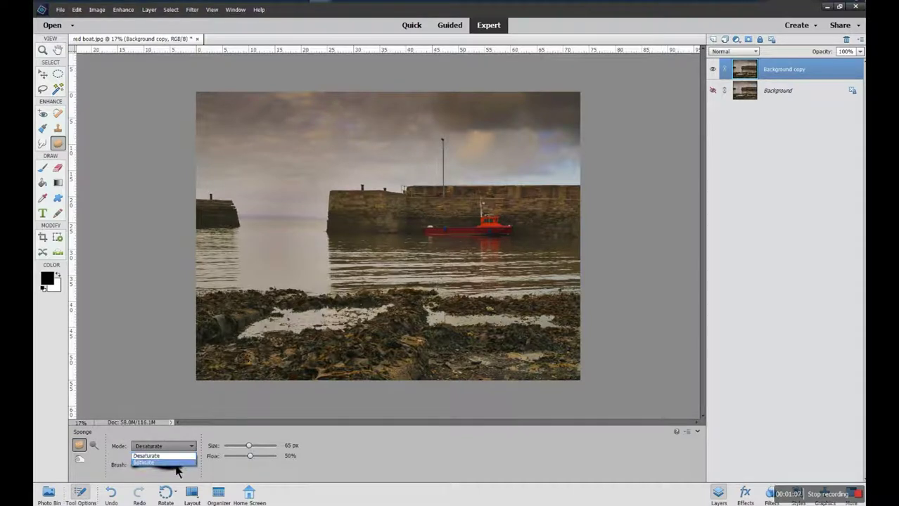
left_click(177, 456)
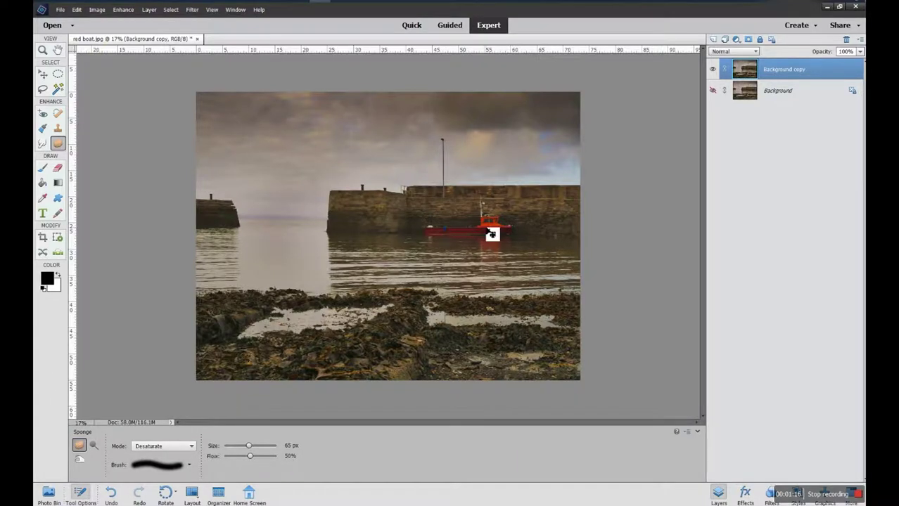
scroll(490, 233, "up", 3)
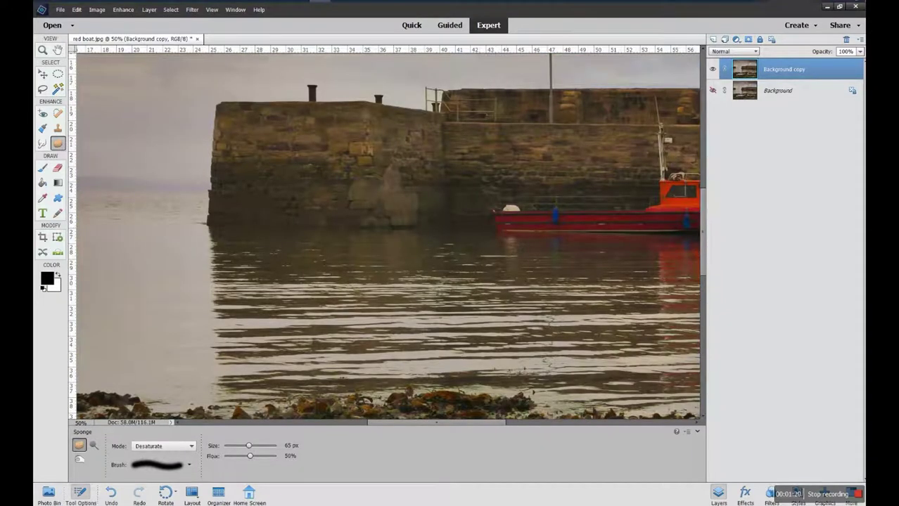
left_click(229, 12)
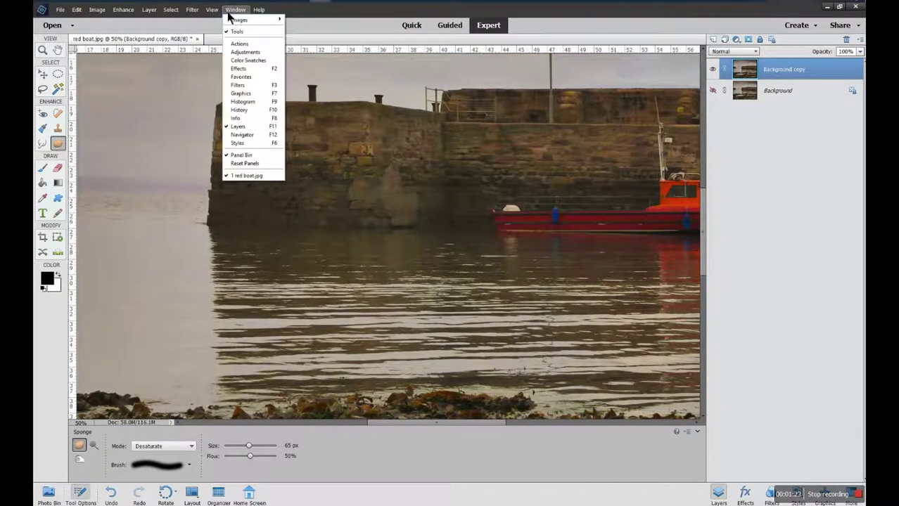
left_click(239, 110)
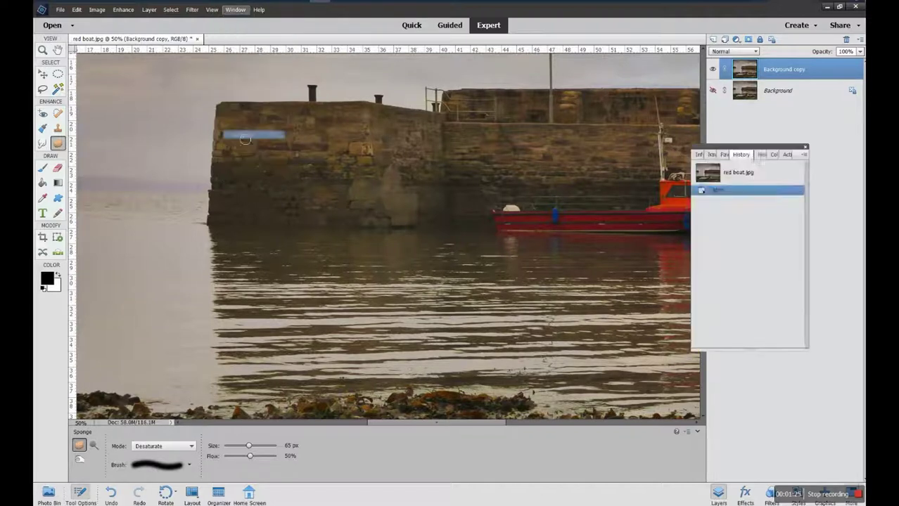
left_click_drag(765, 263, 781, 264)
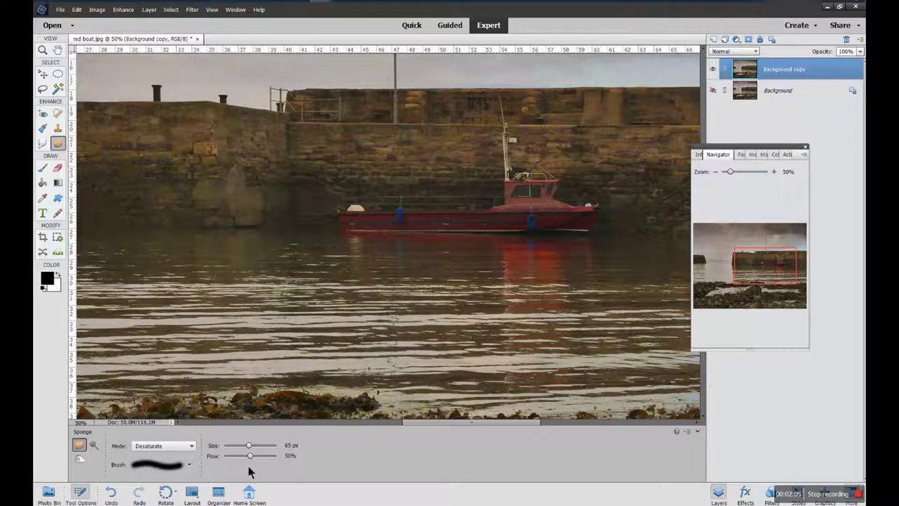
Try desaturating the boat's cabin and hull at 87% flow, and delete the sponge strokes from the history
left_click_drag(250, 458, 271, 459)
mouse_move(547, 203)
left_mouse_down()
mouse_move(563, 184)
mouse_move(509, 188)
mouse_move(563, 188)
mouse_move(558, 201)
mouse_move(560, 189)
mouse_move(532, 191)
mouse_move(509, 212)
mouse_move(559, 190)
mouse_move(562, 205)
mouse_move(524, 212)
mouse_move(565, 212)
mouse_move(502, 217)
mouse_move(580, 212)
left_mouse_up()
left_click(751, 155)
right_click(727, 220)
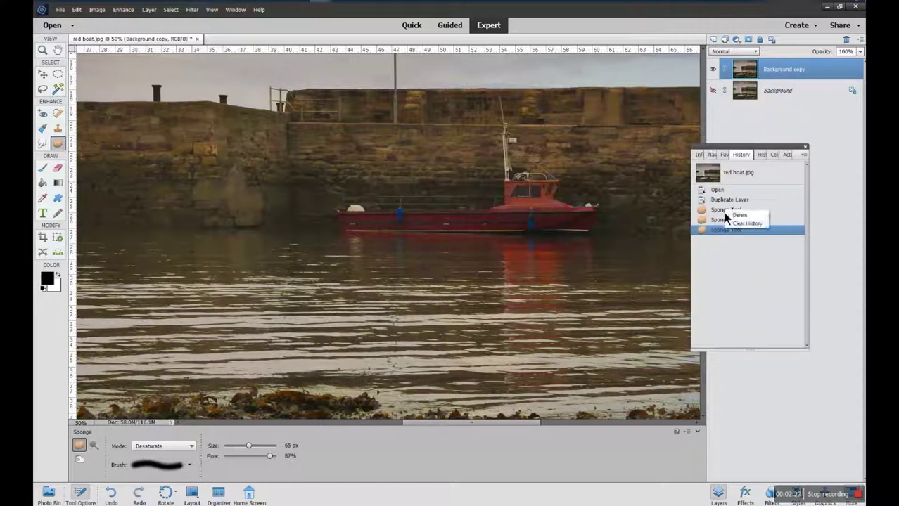
left_click(731, 220)
left_click(441, 194)
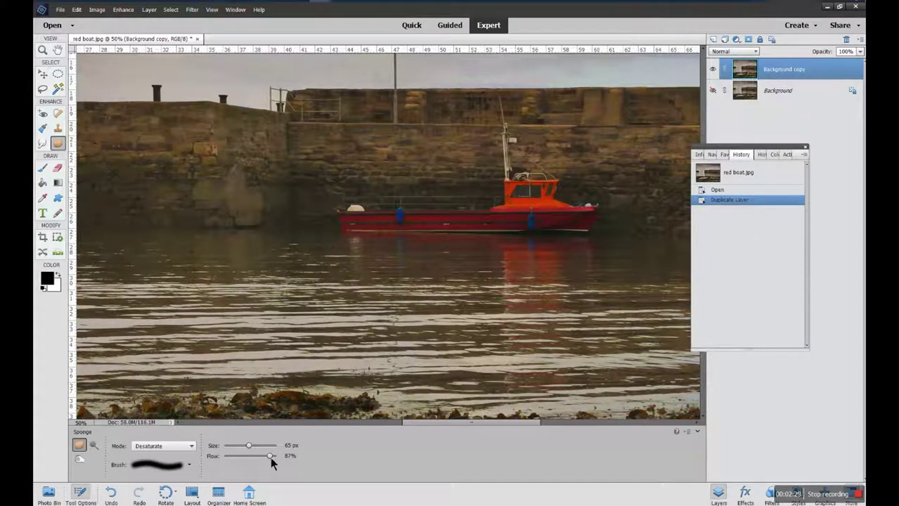
Set the Sponge flow to 9% and gradually desaturate the boat's cabin and upper hull with repeated strokes
left_click_drag(269, 457, 235, 458)
left_click_drag(231, 458, 228, 457)
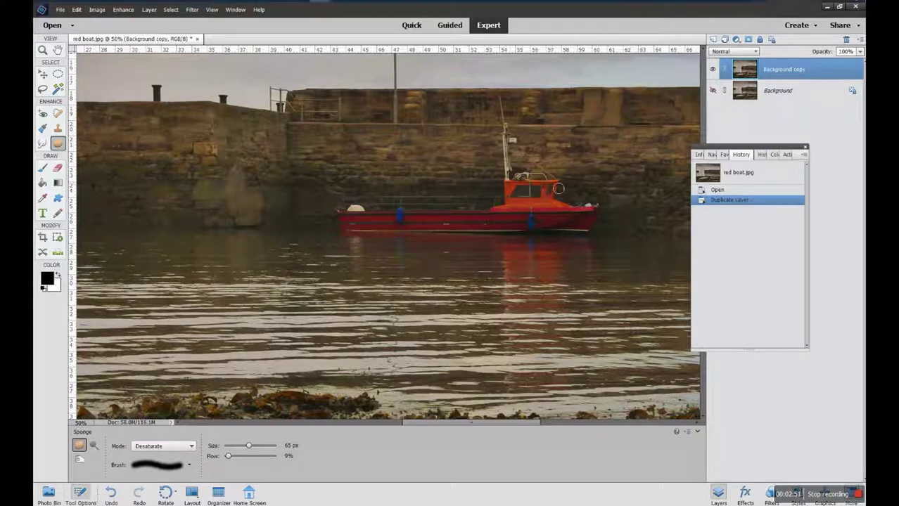
left_click(508, 211)
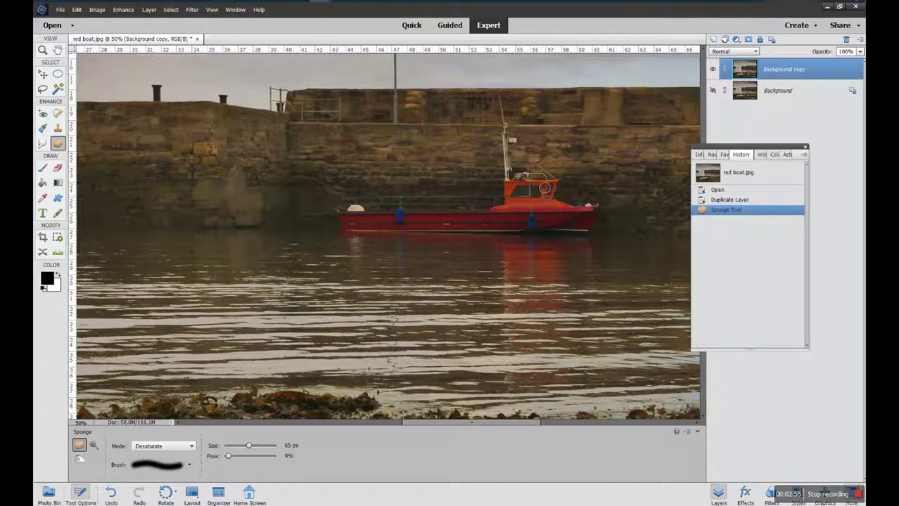
left_click(564, 210)
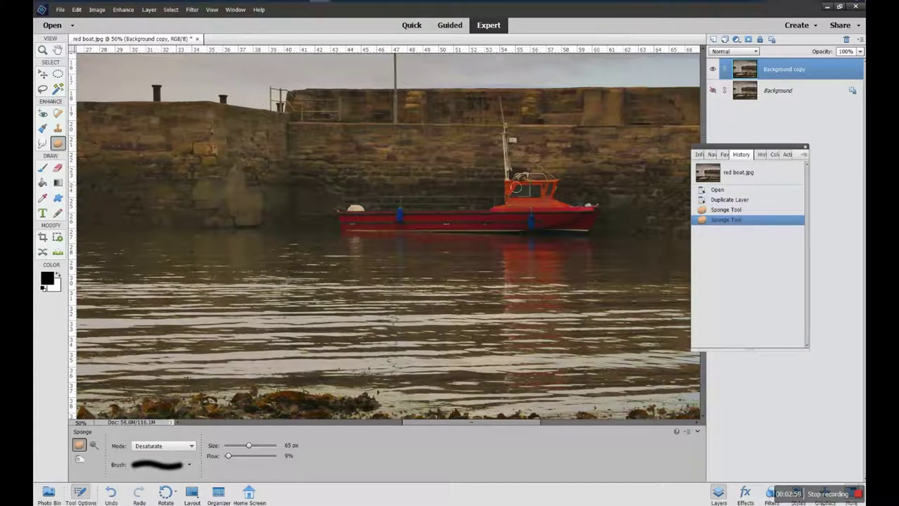
left_click(515, 200)
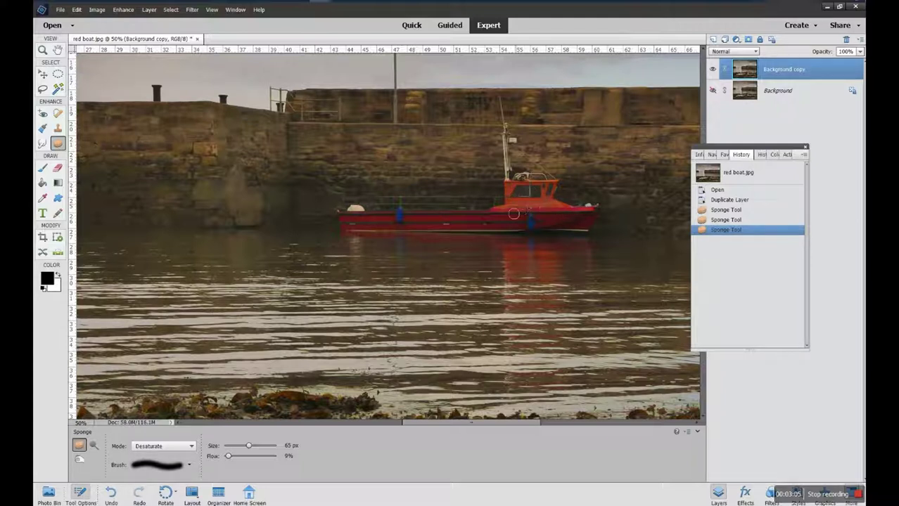
left_click_drag(541, 210, 509, 211)
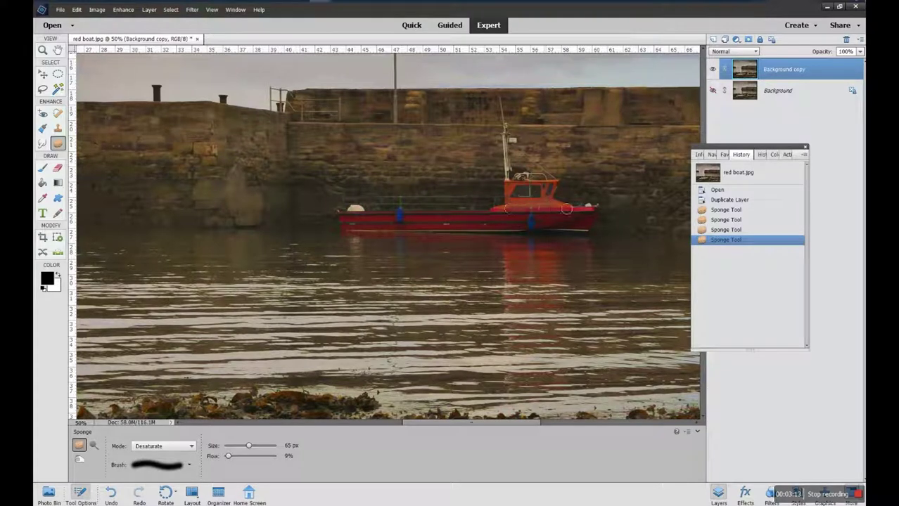
left_click(517, 208)
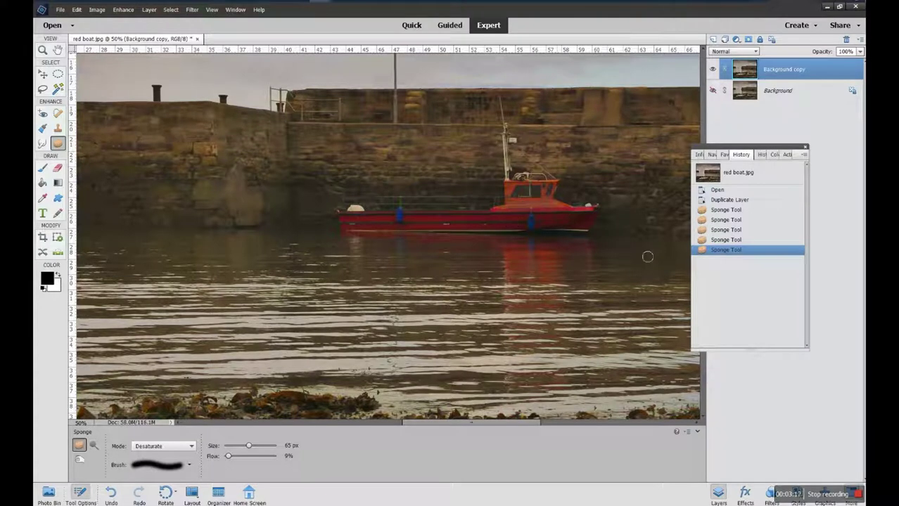
Delete all the low-flow desaturation strokes from the history, back to the duplicated layer
left_click(744, 210)
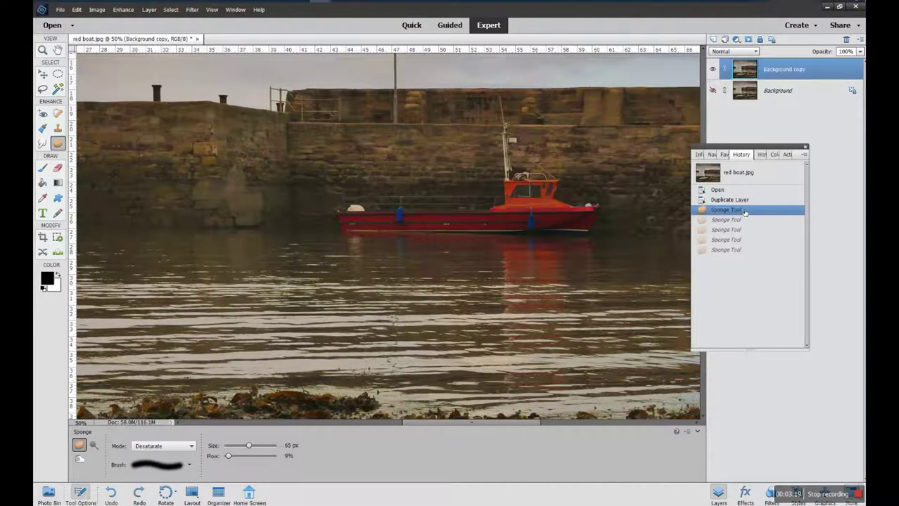
right_click(745, 211)
left_click(747, 215)
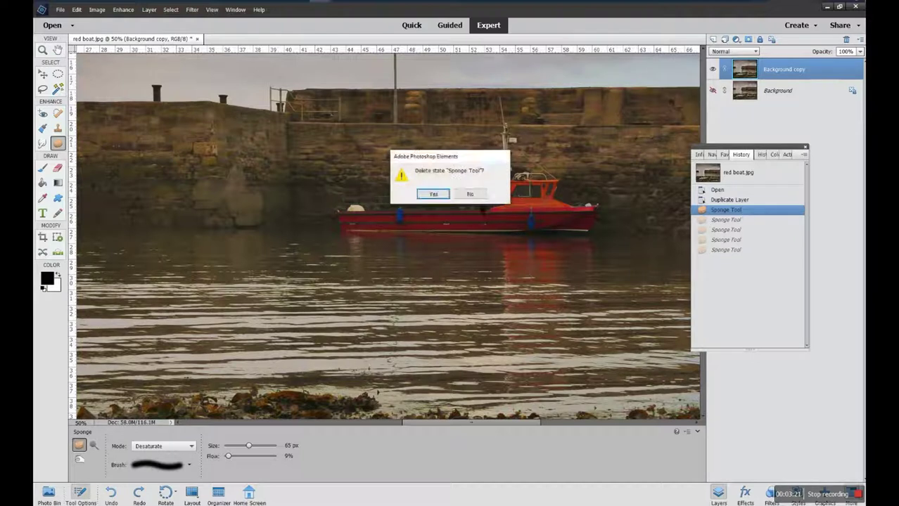
left_click(432, 197)
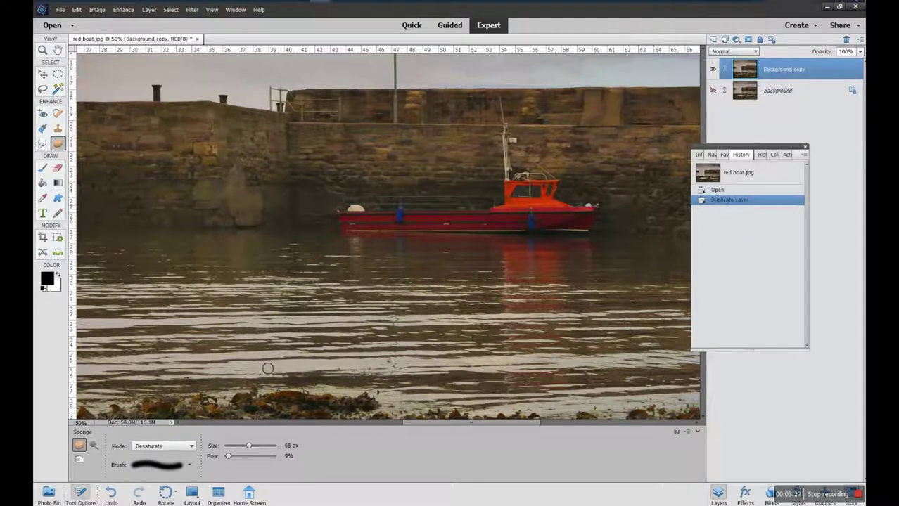
Set the Sponge to Saturate at 53% flow and intensify the color of the boat's cabin and hull
left_click(187, 451)
left_click(172, 464)
left_click_drag(229, 456, 246, 456)
left_click_drag(559, 213, 506, 213)
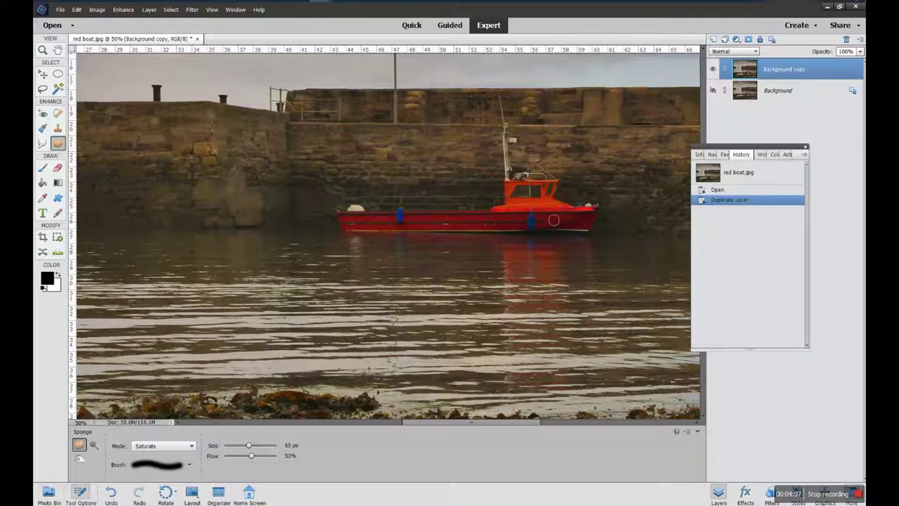
left_click(553, 220)
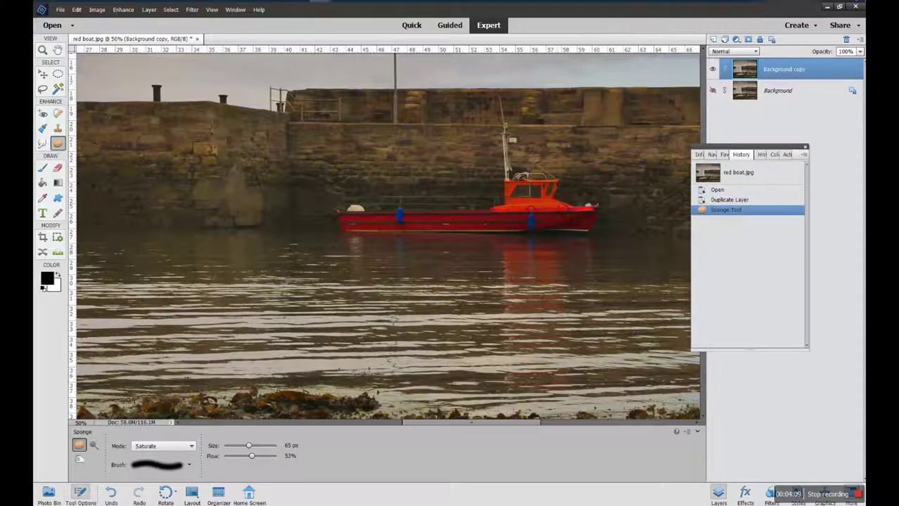
left_click(561, 208)
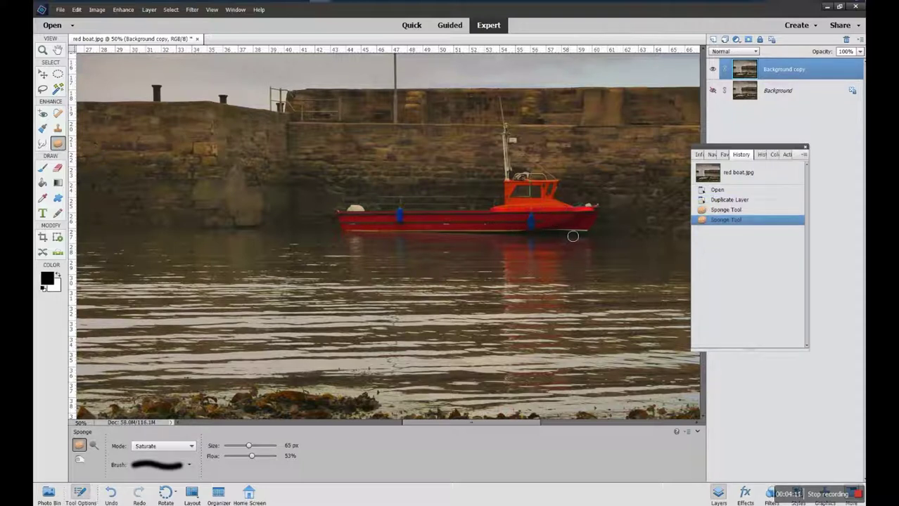
mouse_move(573, 236)
left_mouse_down()
mouse_move(590, 222)
mouse_move(587, 237)
mouse_move(564, 225)
left_mouse_up()
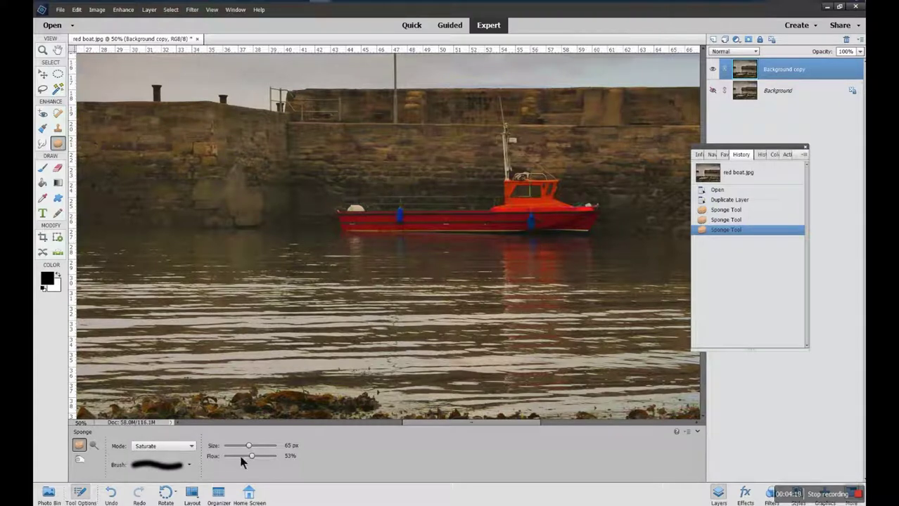
Lower the Sponge flow to 11% and delete the saturation strokes from the history
left_click_drag(250, 457, 235, 458)
left_click_drag(234, 456, 228, 457)
left_click(732, 211)
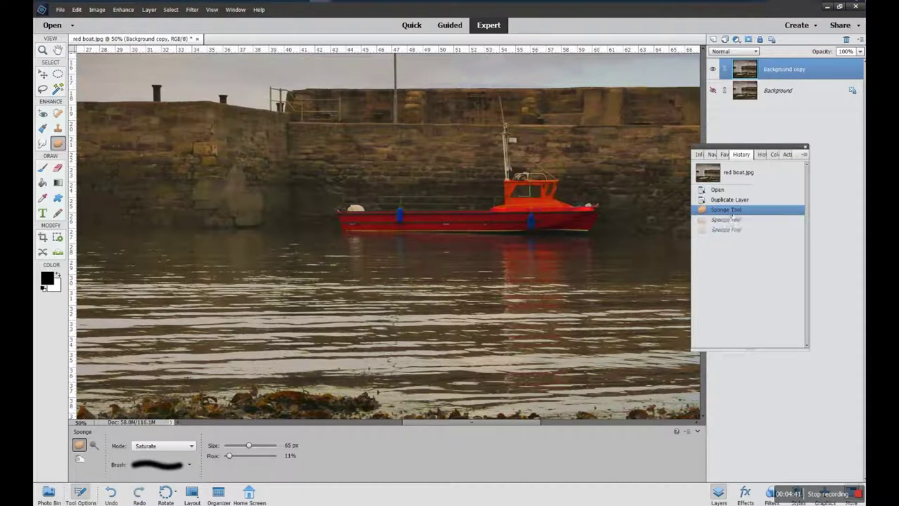
right_click(732, 214)
left_click(739, 222)
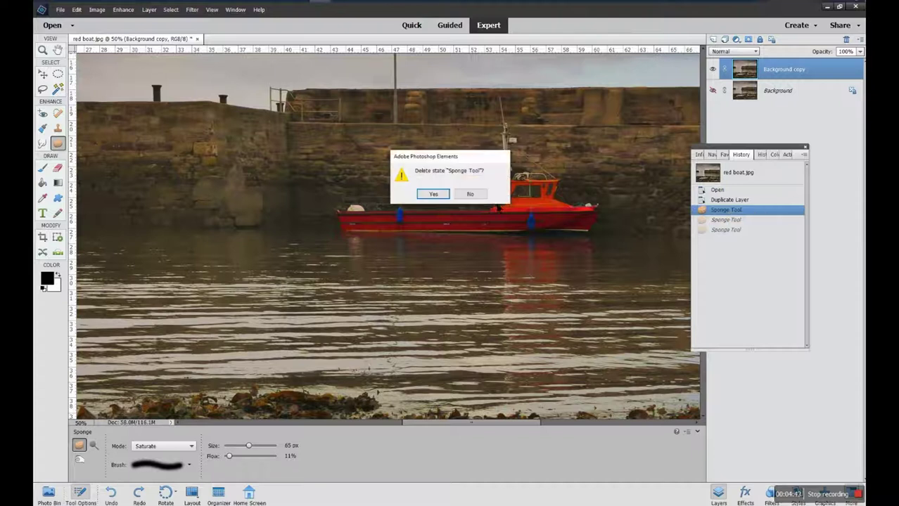
left_click(433, 195)
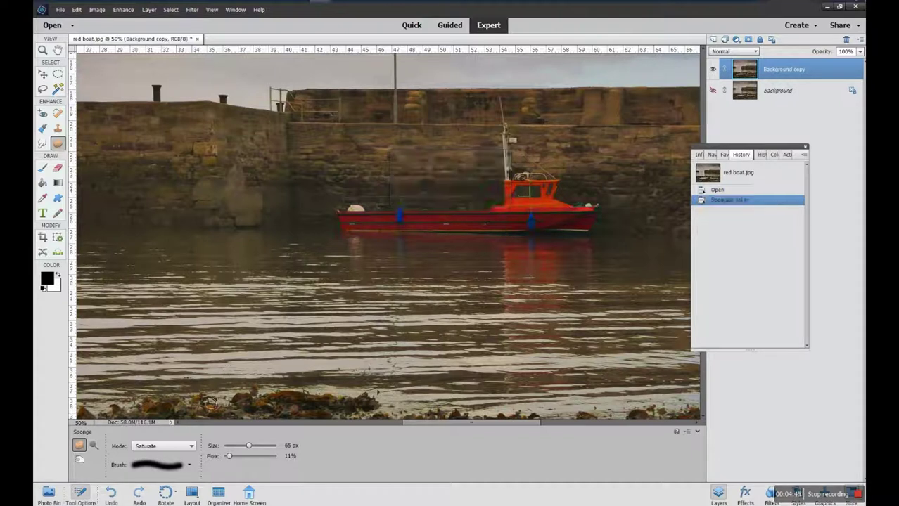
Choose the 13 px brush from the Default Brushes for the Sponge
left_click(188, 466)
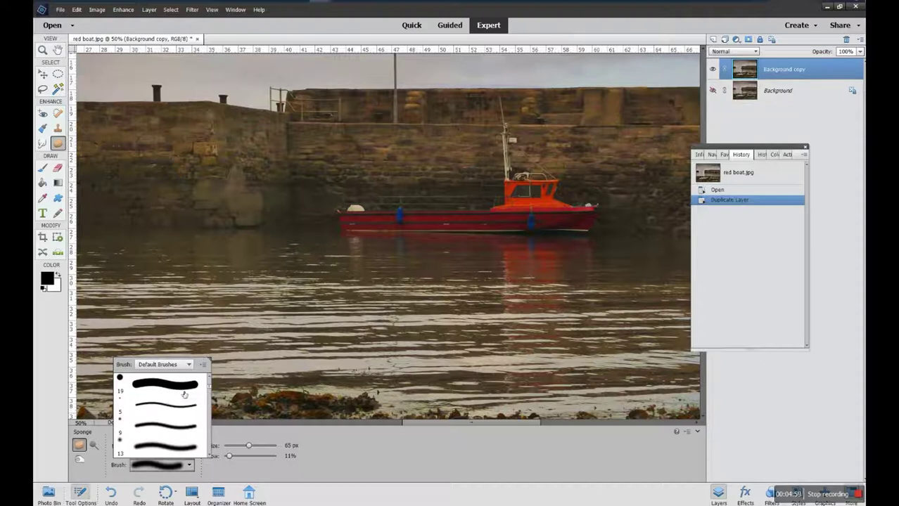
left_click(174, 446)
left_click(225, 476)
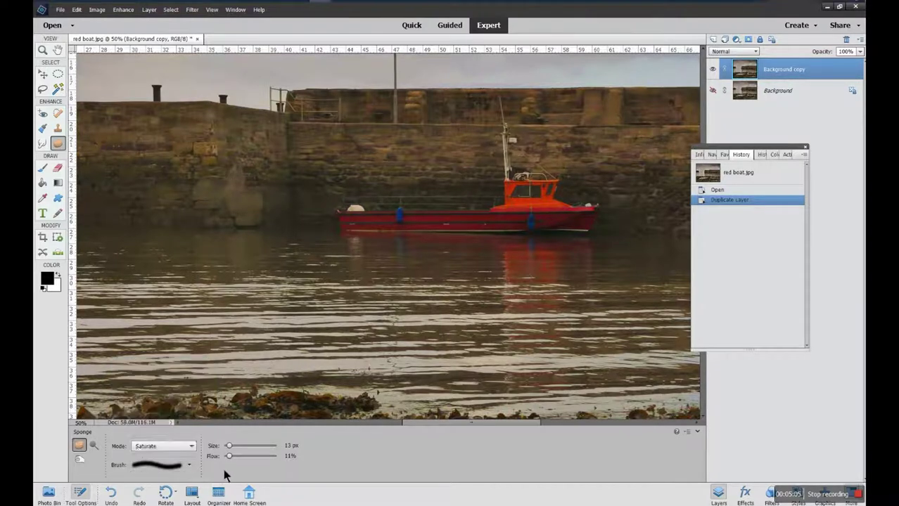
Lighten the boat's cabin and surroundings with the Dodge tool on Midtones at 65 px and 50% exposure
left_click(94, 445)
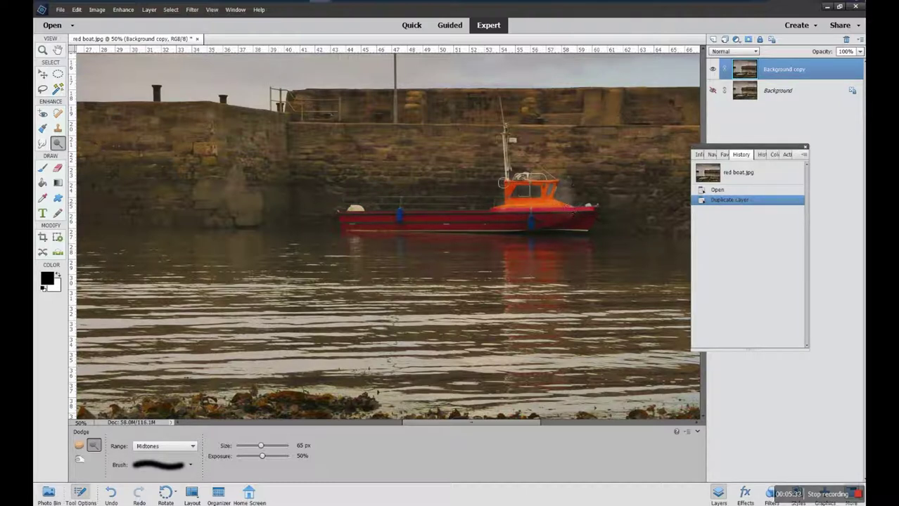
mouse_move(546, 209)
left_mouse_down()
mouse_move(508, 211)
mouse_move(507, 194)
mouse_move(493, 217)
mouse_move(497, 182)
mouse_move(491, 208)
mouse_move(490, 184)
mouse_move(486, 211)
mouse_move(485, 188)
mouse_move(477, 212)
mouse_move(477, 183)
mouse_move(474, 212)
mouse_move(475, 185)
mouse_move(473, 211)
mouse_move(486, 202)
mouse_move(485, 184)
mouse_move(588, 187)
mouse_move(584, 210)
mouse_move(589, 188)
mouse_move(572, 210)
mouse_move(543, 211)
mouse_move(600, 209)
mouse_move(531, 216)
left_mouse_up()
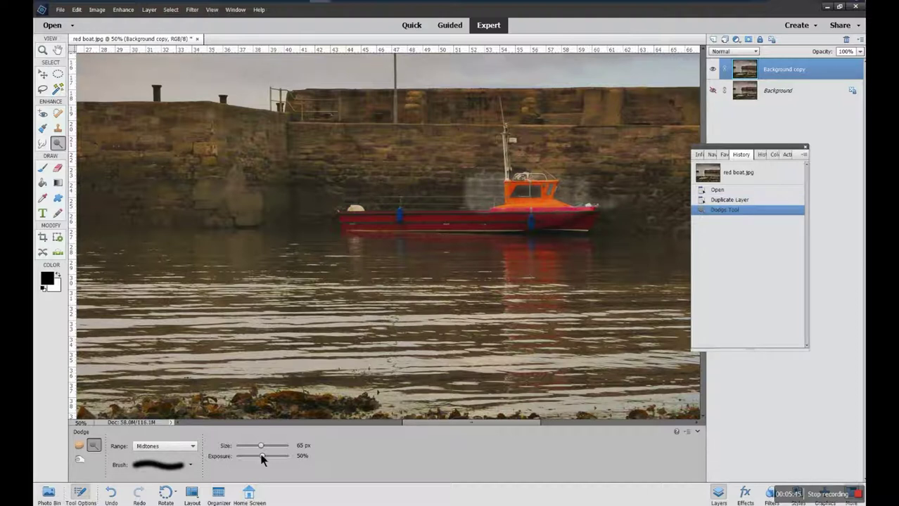
Lower the Dodge exposure to 11% and delete the existing Dodge stroke from the history
left_click_drag(263, 461, 242, 468)
right_click(727, 212)
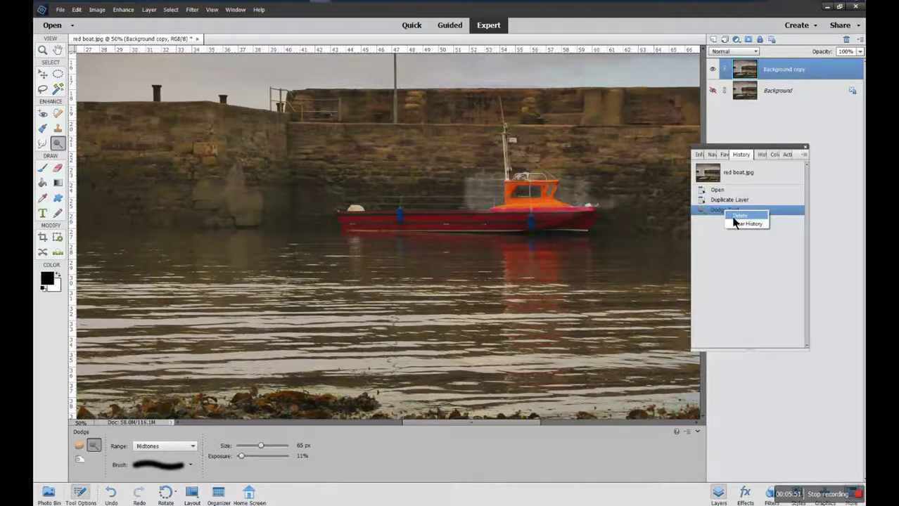
left_click(734, 218)
left_click(445, 198)
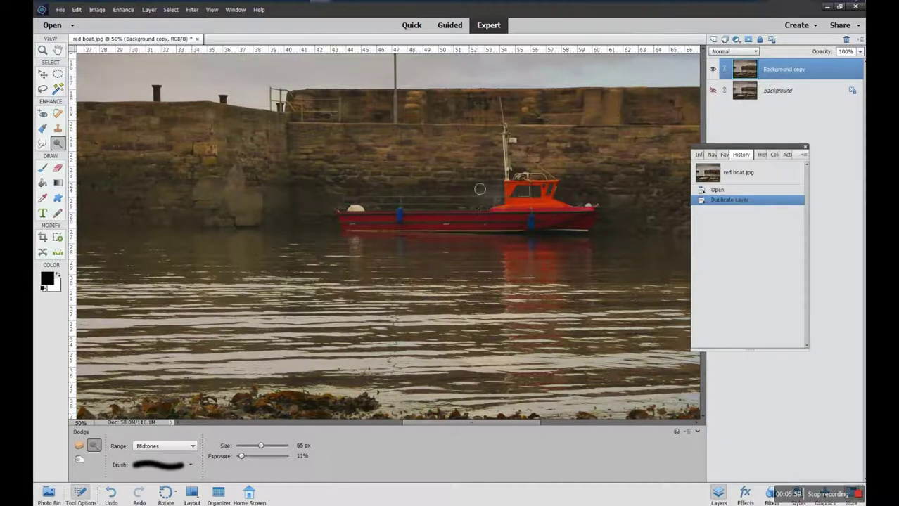
Lighten the wall behind the boat's deck beside the cabin with the Dodge tool on Midtones at 11% exposure
key("ctrl+j")
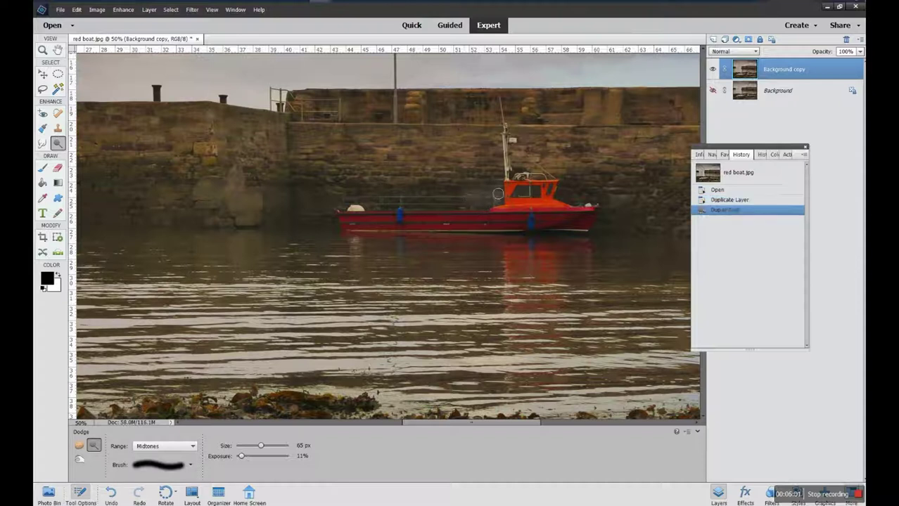
mouse_move(471, 194)
left_mouse_down()
mouse_move(441, 197)
mouse_move(499, 201)
mouse_move(449, 204)
left_mouse_up()
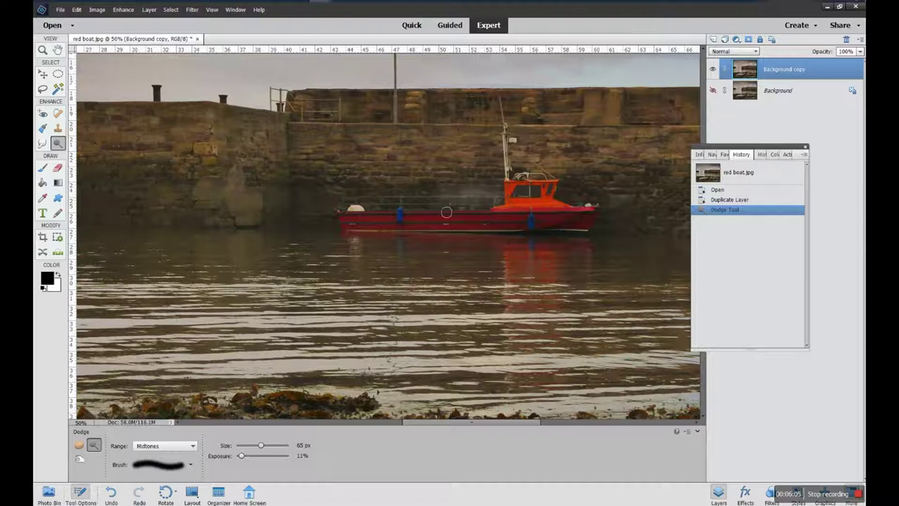
left_click_drag(452, 199, 494, 210)
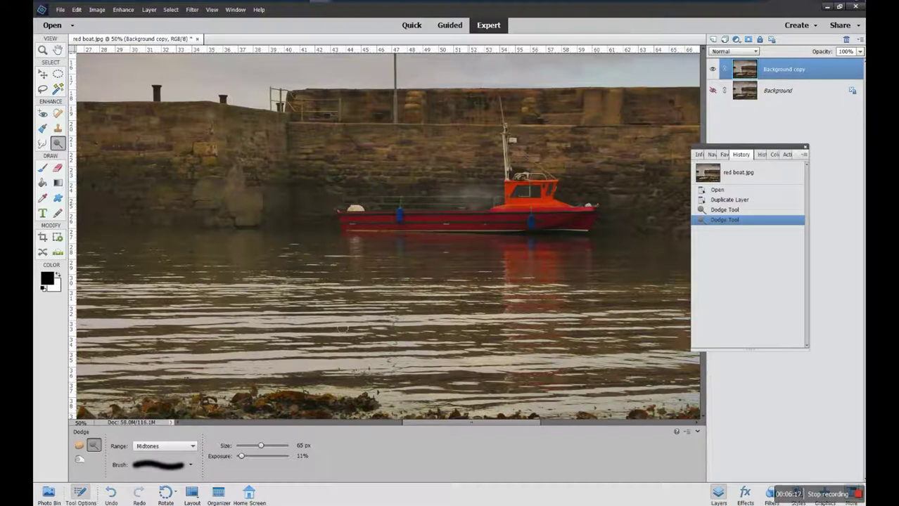
Set the Dodge range to Shadows and lighten the dark area around the boat's stern
left_click(194, 448)
left_click(169, 456)
mouse_move(315, 232)
left_mouse_down()
mouse_move(336, 238)
mouse_move(338, 230)
mouse_move(334, 242)
mouse_move(284, 240)
mouse_move(393, 214)
mouse_move(343, 213)
mouse_move(368, 215)
left_mouse_up()
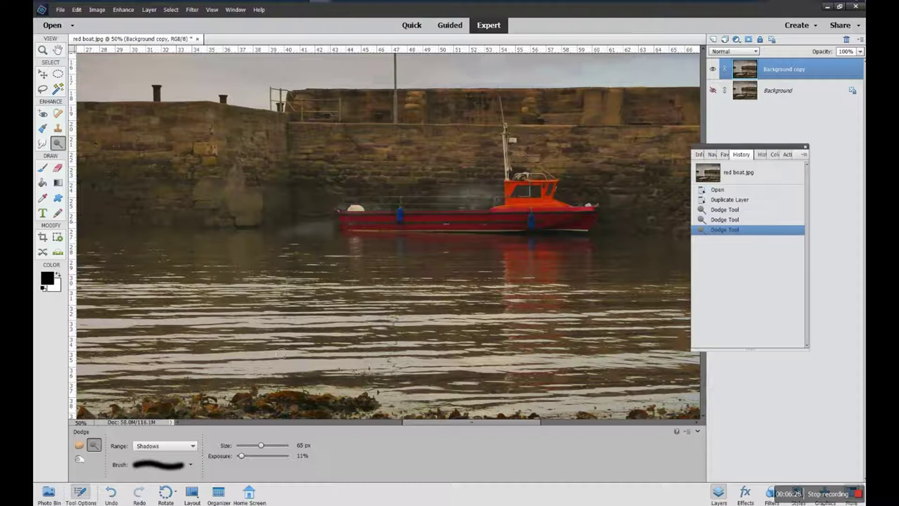
Set the Dodge range to Highlights and brighten the white object on the boat's stern
left_click(189, 447)
left_click(183, 469)
left_click_drag(365, 213, 360, 216)
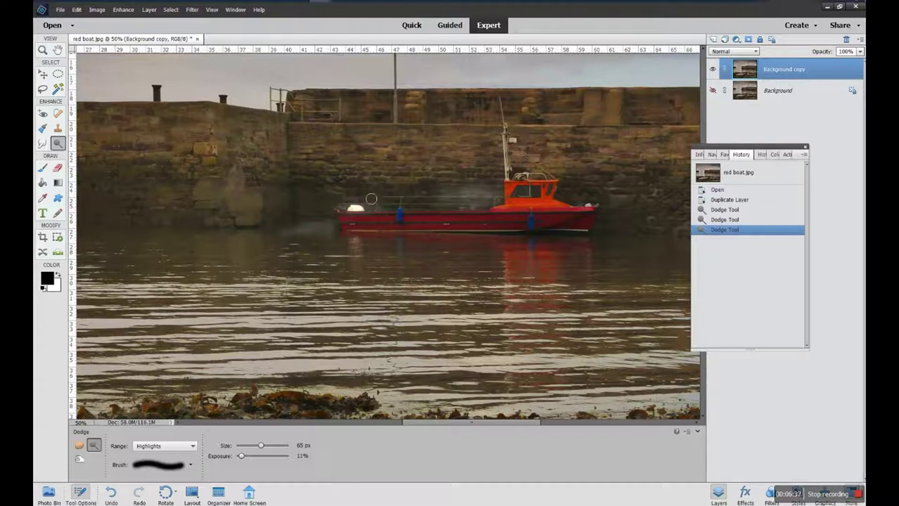
left_click_drag(363, 211, 365, 218)
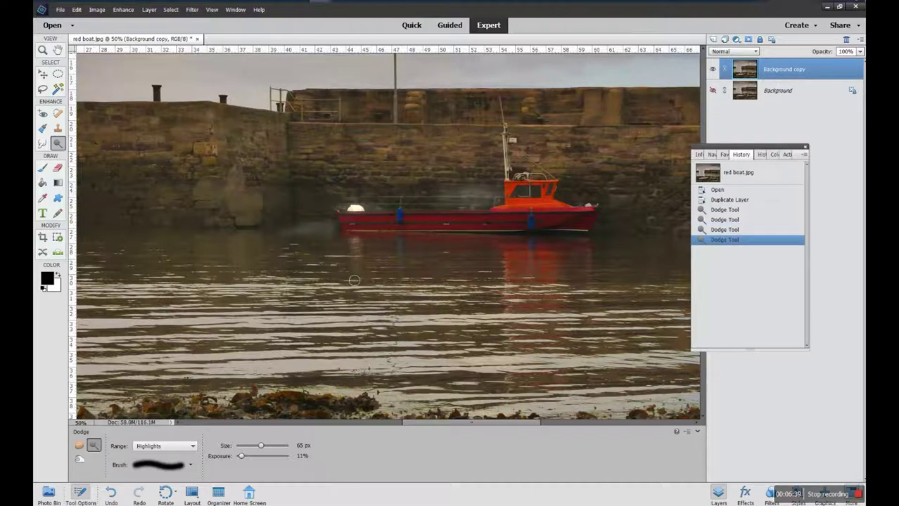
Return the Dodge range to Shadows and lighten the wall beside the stern and the end of the hull
left_click(179, 447)
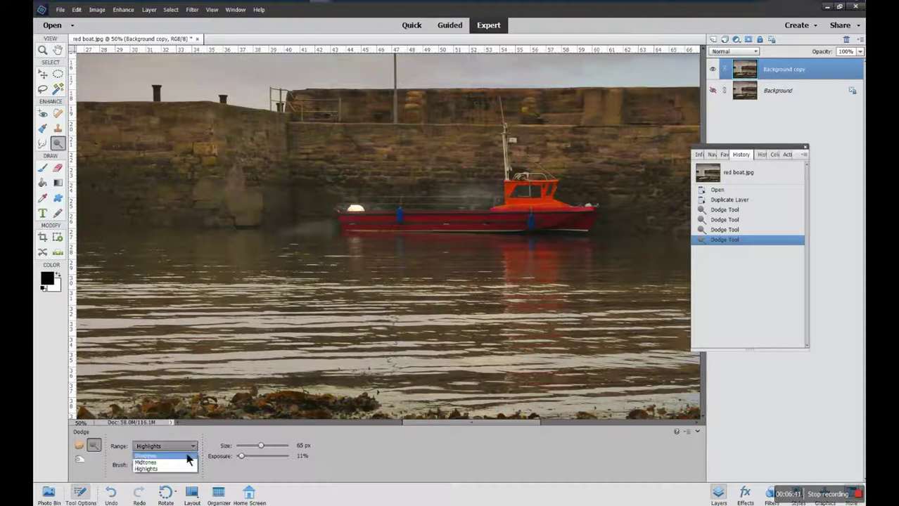
left_click(177, 457)
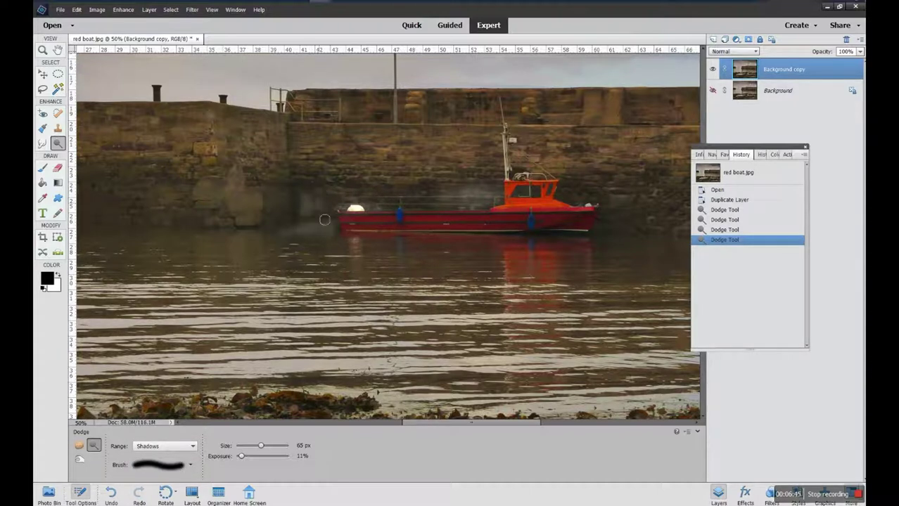
left_click_drag(319, 204, 310, 205)
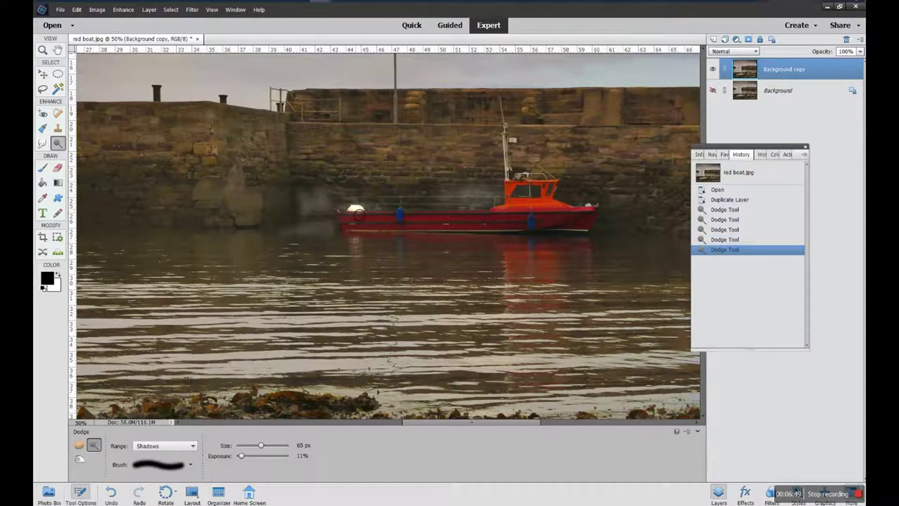
left_click(346, 225)
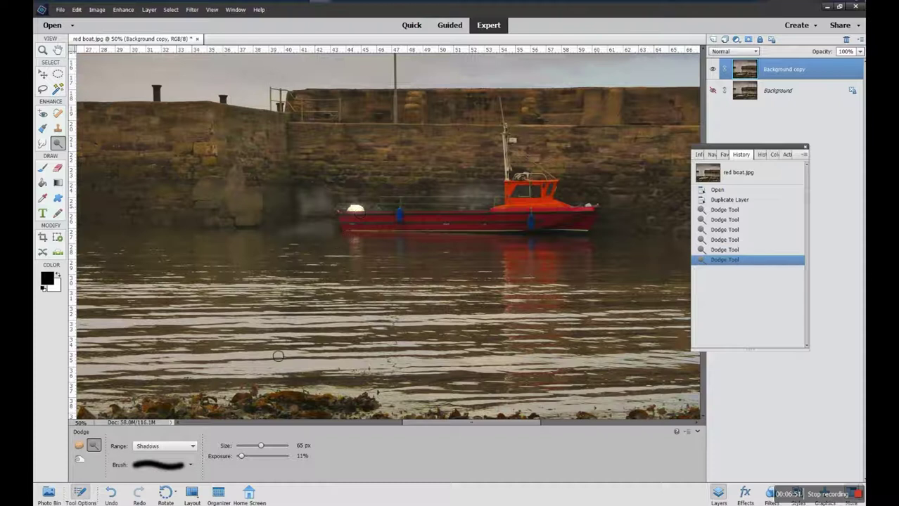
Switch the Dodge range to Midtones and lighten the wall above the boat's deck
left_click(191, 447)
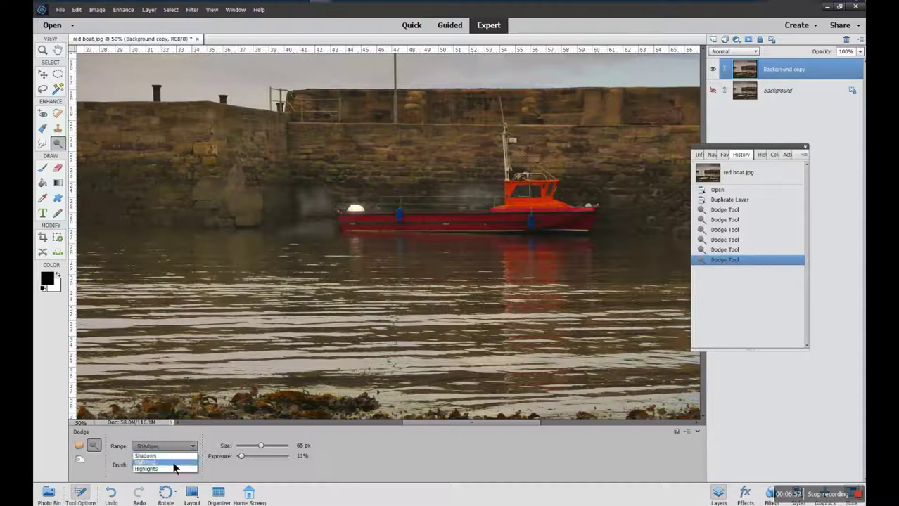
left_click(173, 463)
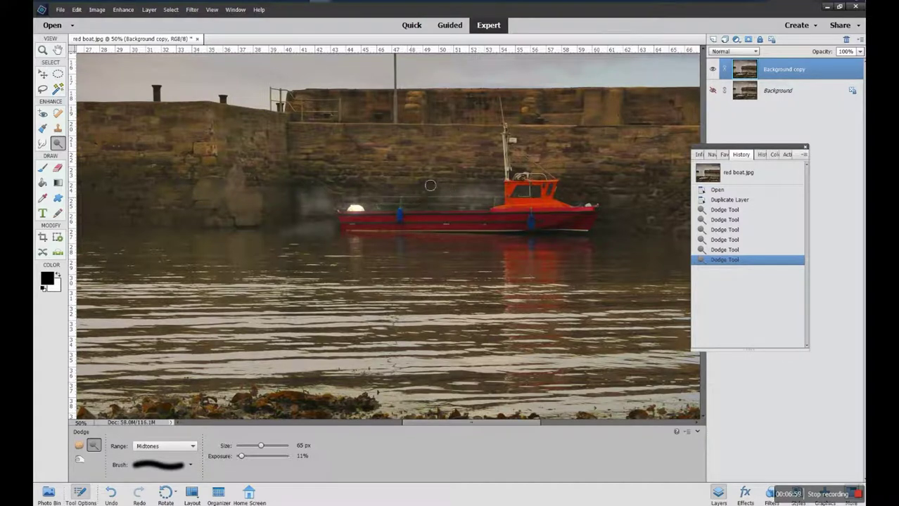
mouse_move(364, 184)
left_mouse_down()
mouse_move(410, 185)
mouse_move(434, 216)
mouse_move(426, 199)
left_mouse_up()
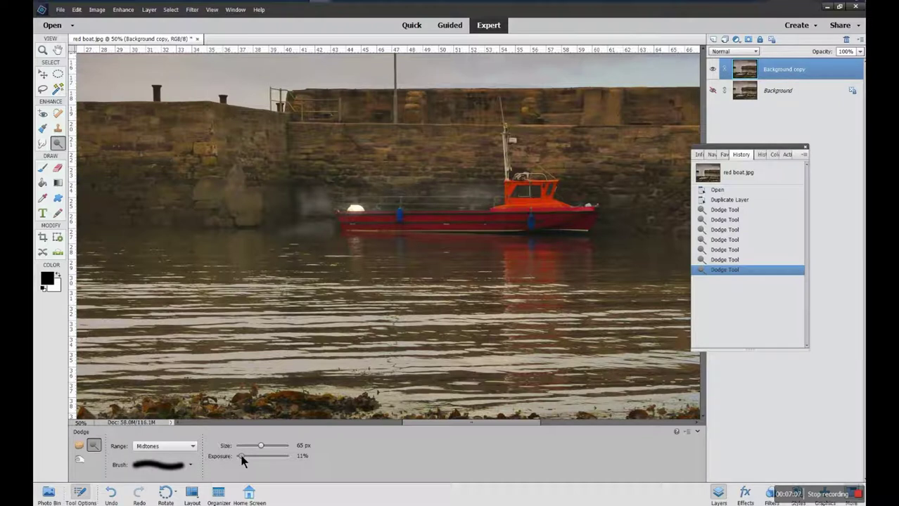
Raise the Dodge exposure to 45% and delete all the Dodge strokes from the history, back to the duplicated layer
left_click_drag(242, 456, 255, 456)
right_click(748, 212)
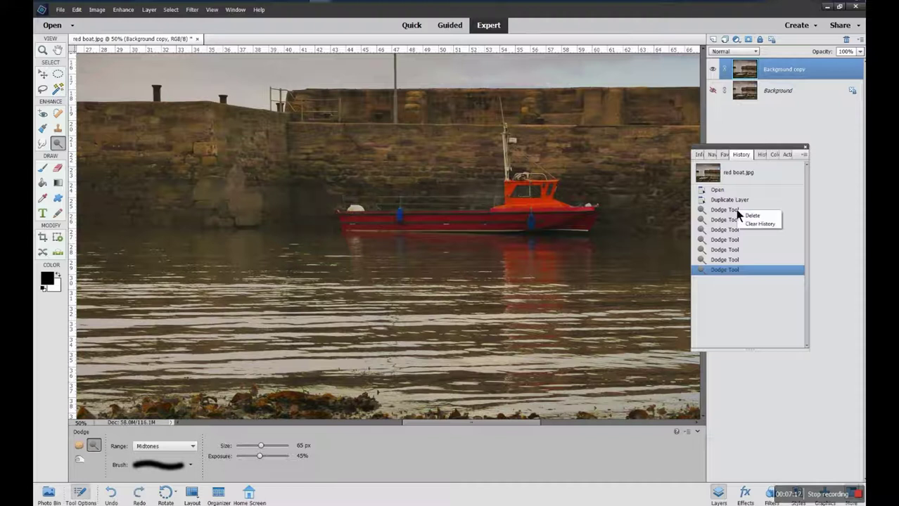
left_click(748, 217)
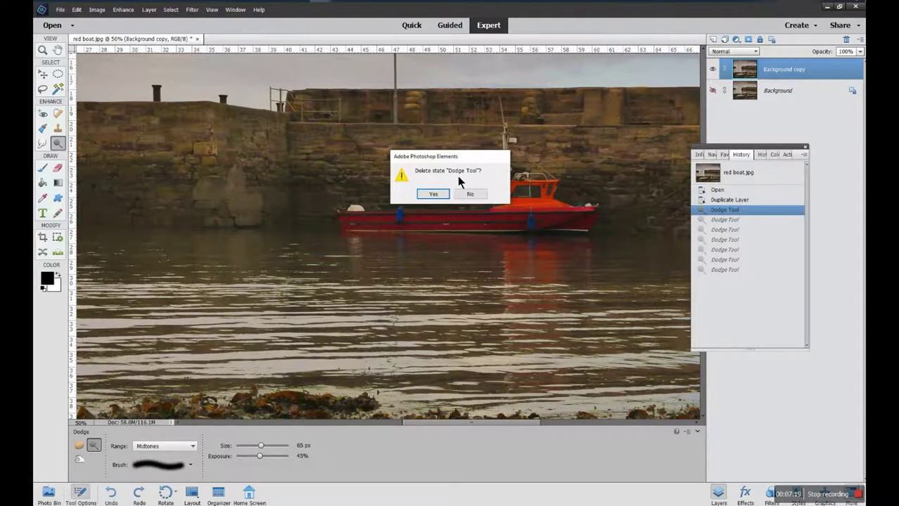
left_click(441, 195)
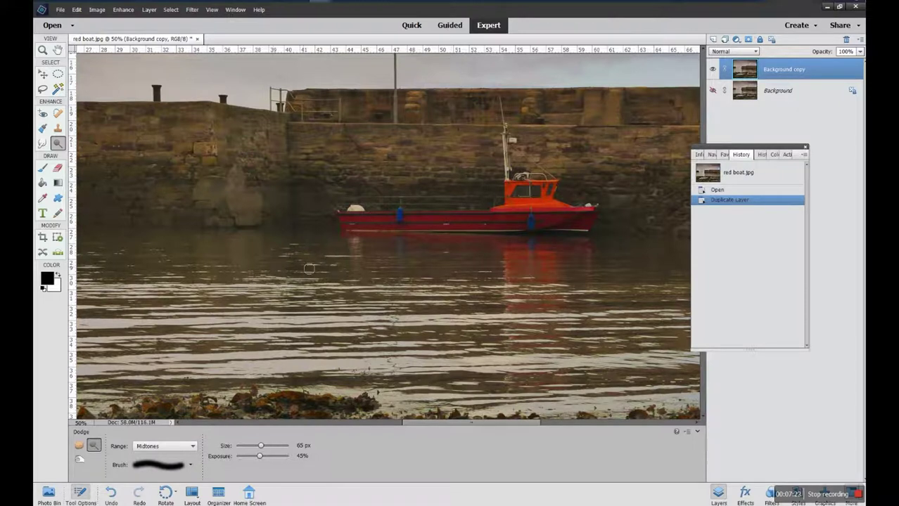
Darken the wall behind the deck and beyond the stern with the Burn tool on Midtones at 65 px and 45% exposure
left_click(78, 460)
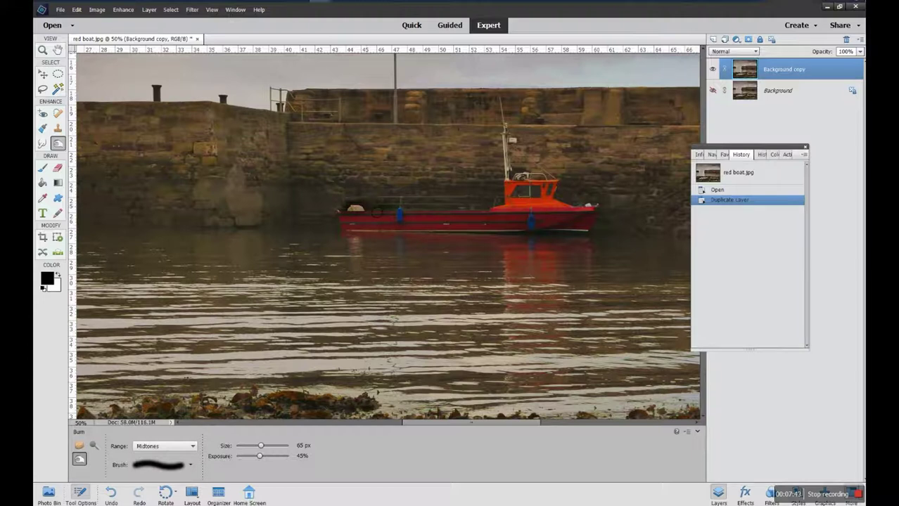
mouse_move(377, 210)
left_mouse_down()
mouse_move(425, 201)
mouse_move(405, 203)
mouse_move(483, 207)
left_mouse_up()
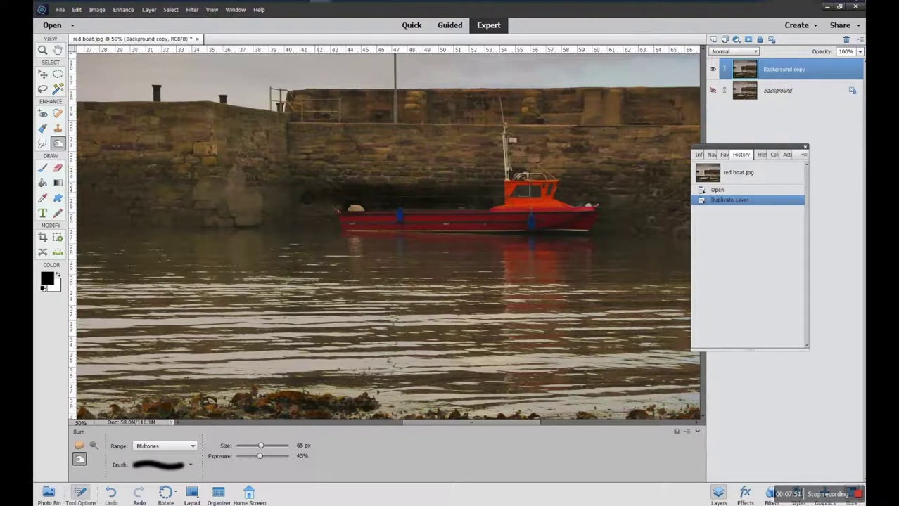
mouse_move(308, 198)
left_mouse_down()
mouse_move(362, 215)
mouse_move(254, 215)
mouse_move(268, 193)
mouse_move(241, 208)
mouse_move(223, 198)
mouse_move(241, 220)
left_mouse_up()
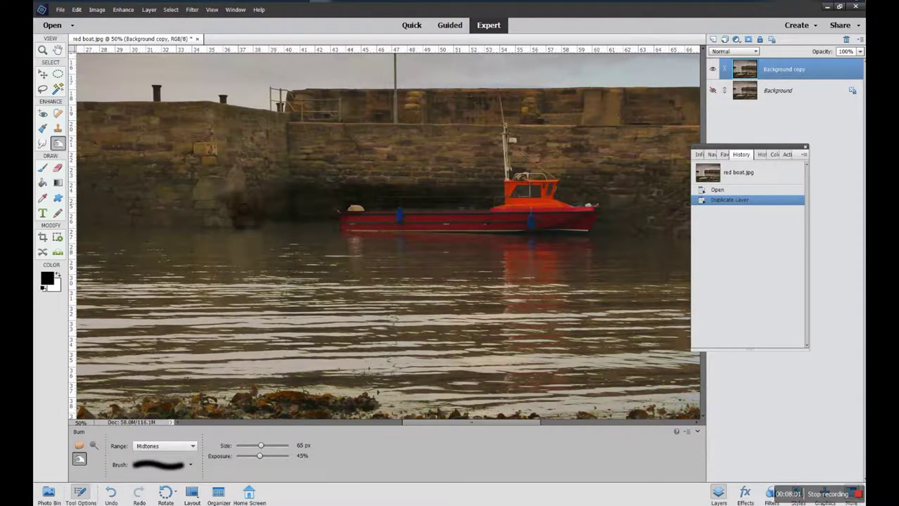
left_click(289, 219)
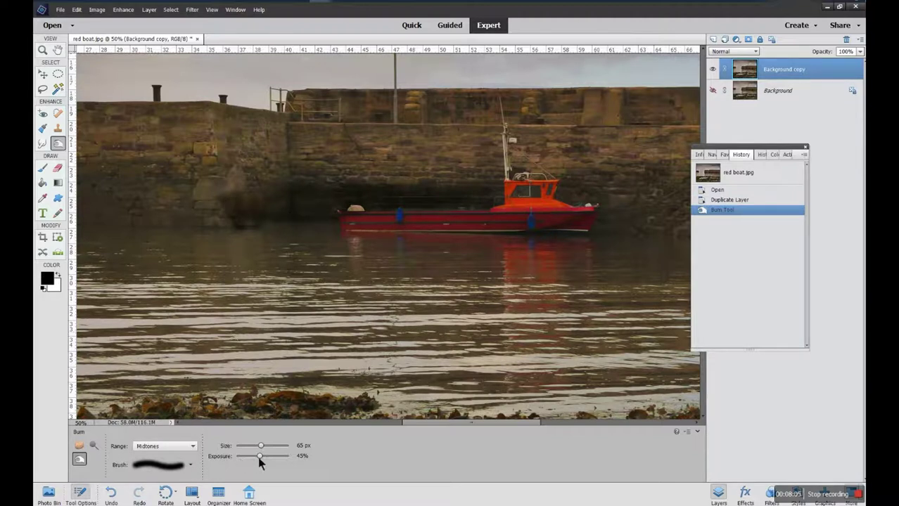
Lower the Burn exposure to 9% and darken the wall above the boat's stern
left_click_drag(258, 456, 251, 456)
left_click_drag(244, 459, 242, 459)
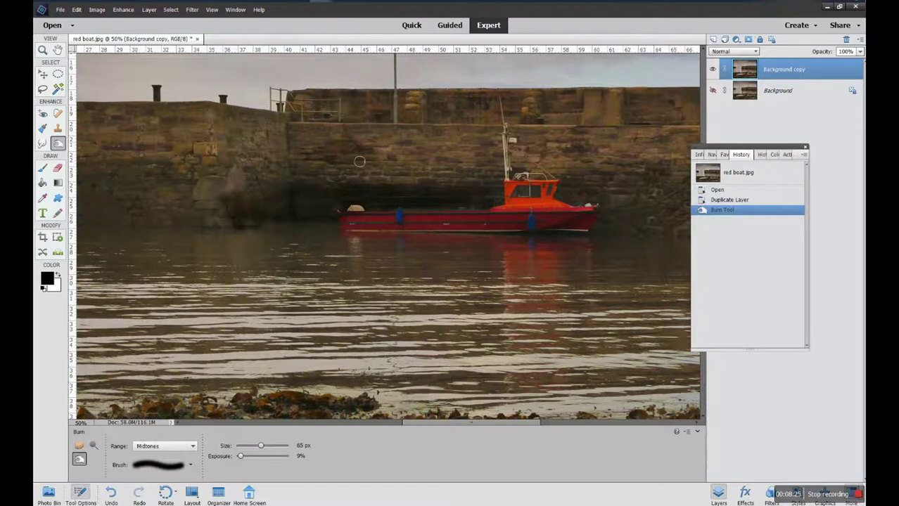
left_click_drag(337, 169, 367, 169)
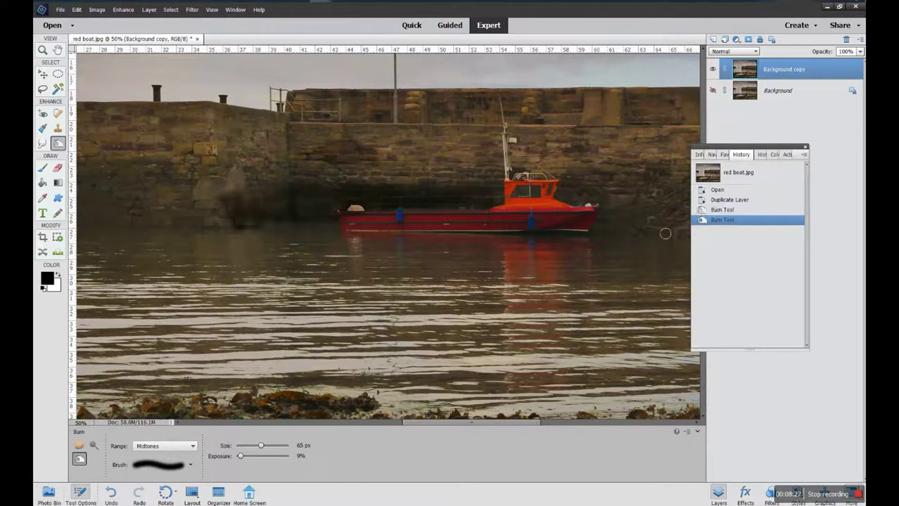
Delete the latest Burn stroke from the history and burn the wall just above the stern again at 9% exposure
right_click(722, 223)
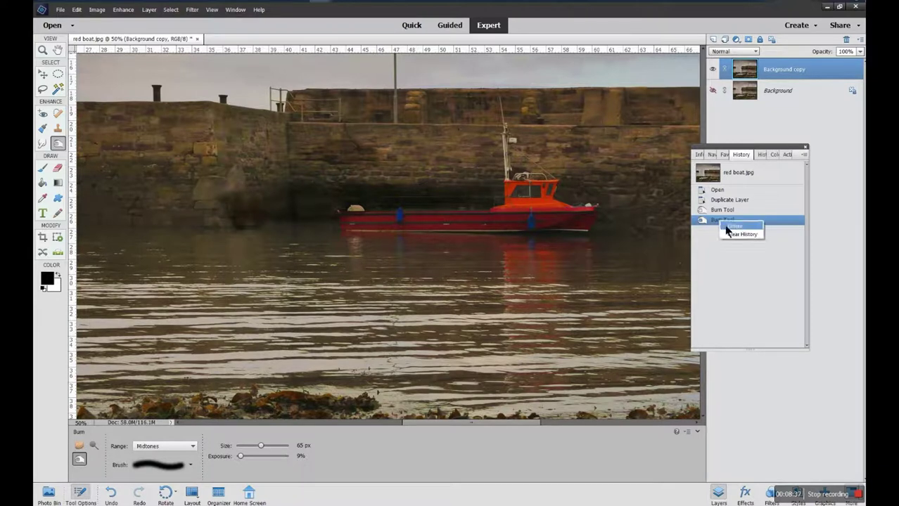
left_click(730, 226)
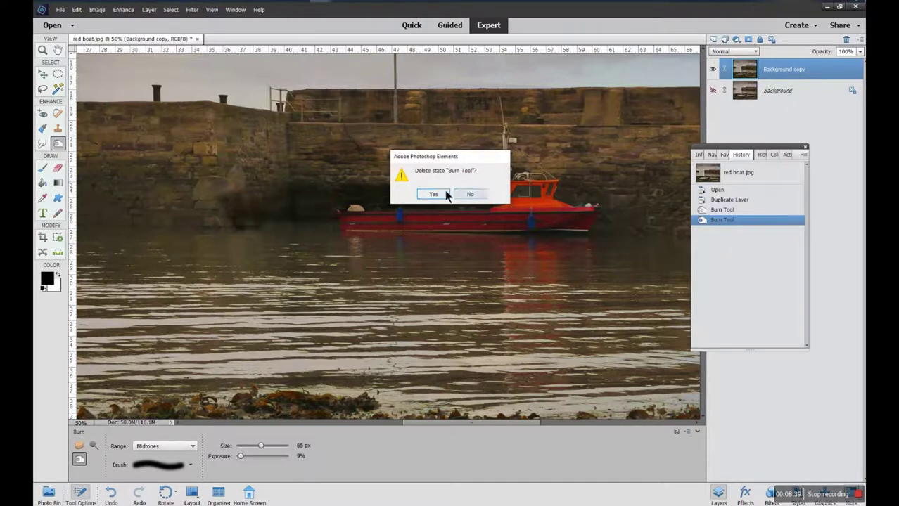
left_click(444, 191)
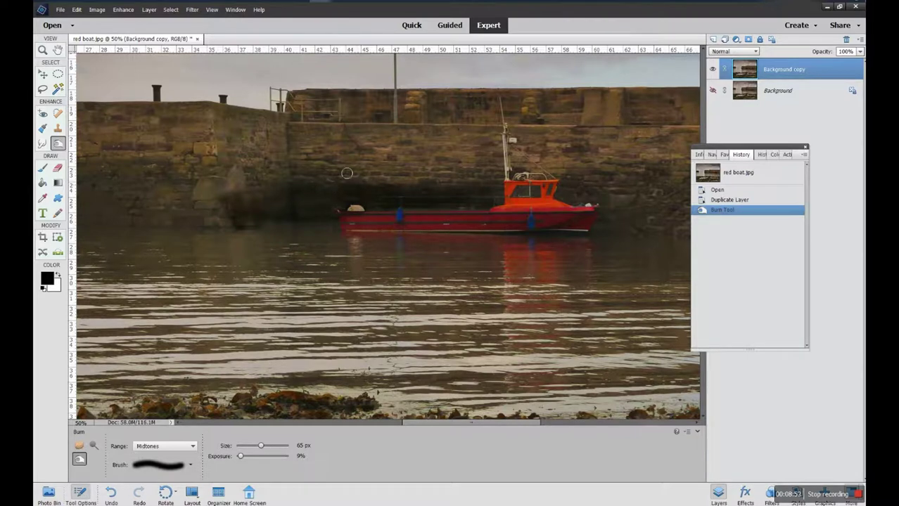
left_click_drag(364, 189, 333, 187)
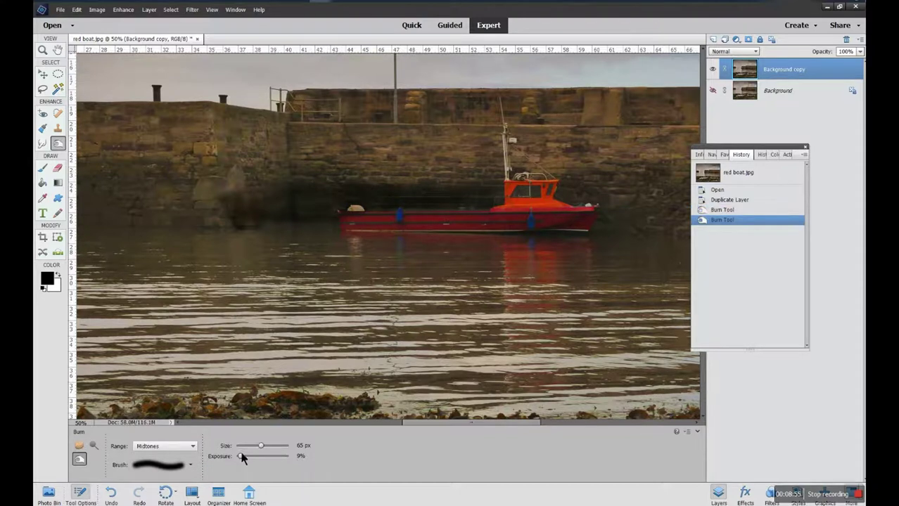
Raise the Burn exposure to 51% and darken patches of the wall above the deck and beyond the stern
left_click_drag(238, 457, 263, 457)
mouse_move(341, 184)
left_mouse_down()
mouse_move(370, 182)
mouse_move(346, 183)
mouse_move(401, 182)
mouse_move(406, 151)
mouse_move(444, 158)
mouse_move(400, 180)
mouse_move(429, 186)
left_mouse_up()
mouse_move(303, 143)
left_mouse_down()
mouse_move(371, 143)
mouse_move(306, 165)
left_mouse_up()
mouse_move(221, 153)
left_mouse_down()
mouse_move(167, 214)
mouse_move(149, 178)
mouse_move(147, 209)
left_mouse_up()
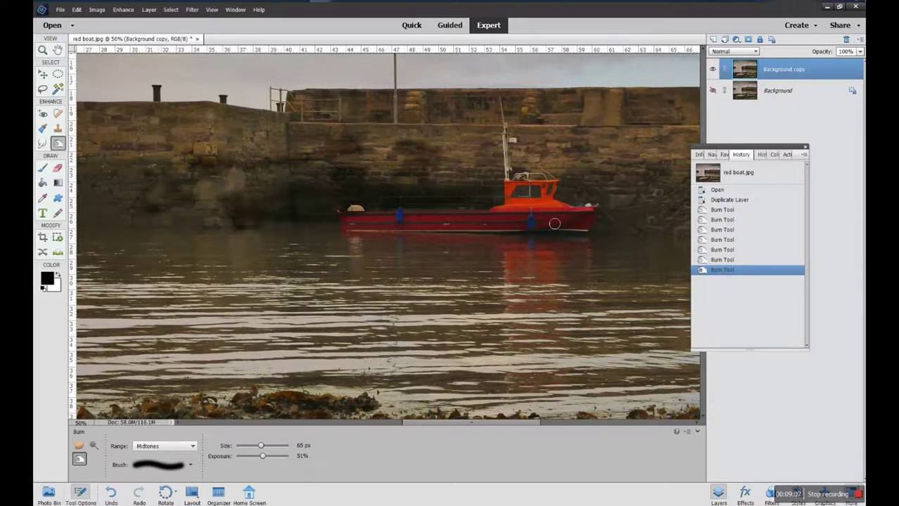
Compare the Burn strokes by switching between their history states, and revert to the fourth Burn state
left_click(731, 259)
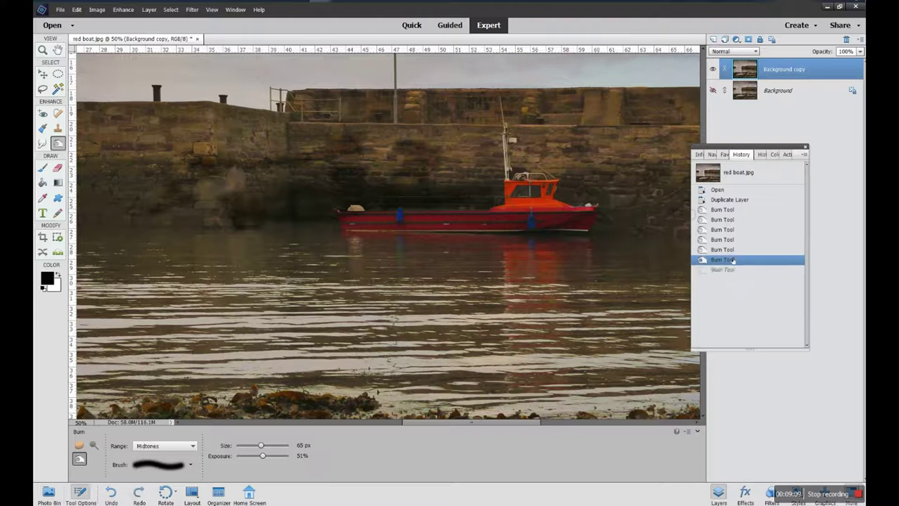
left_click(724, 220)
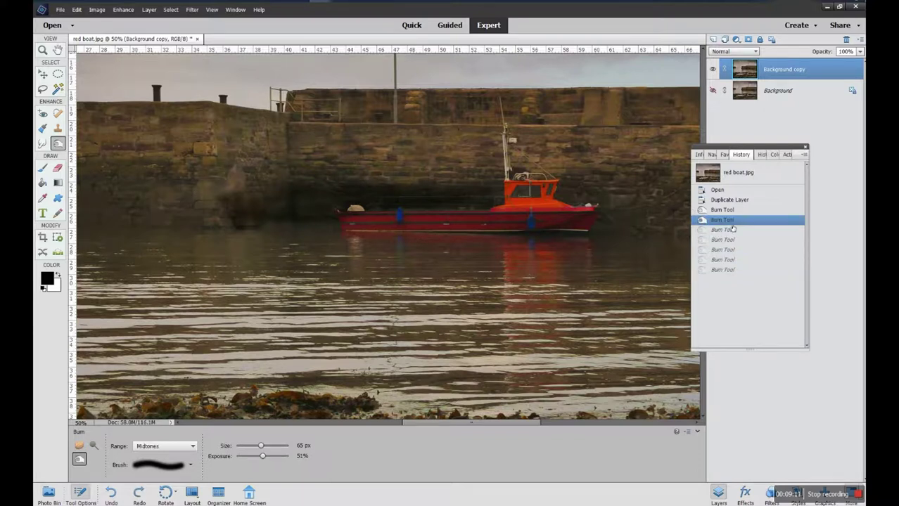
left_click(732, 212)
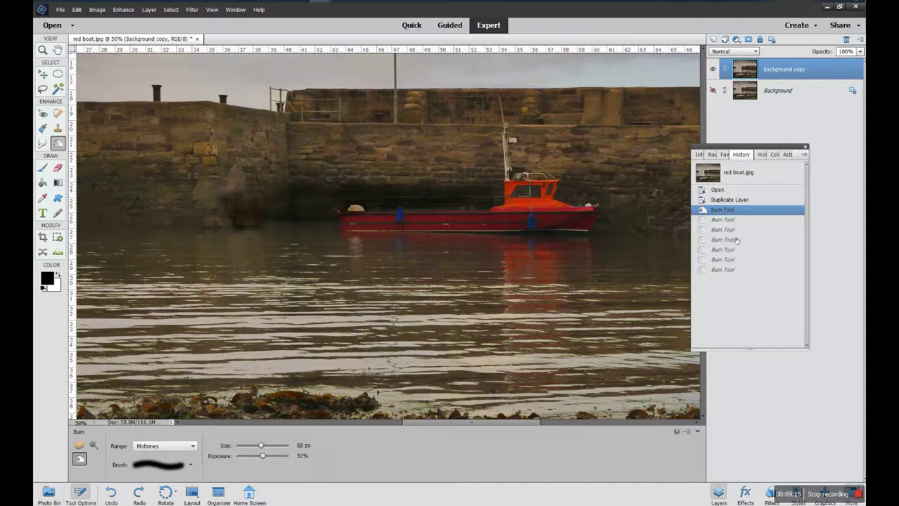
left_click(735, 242)
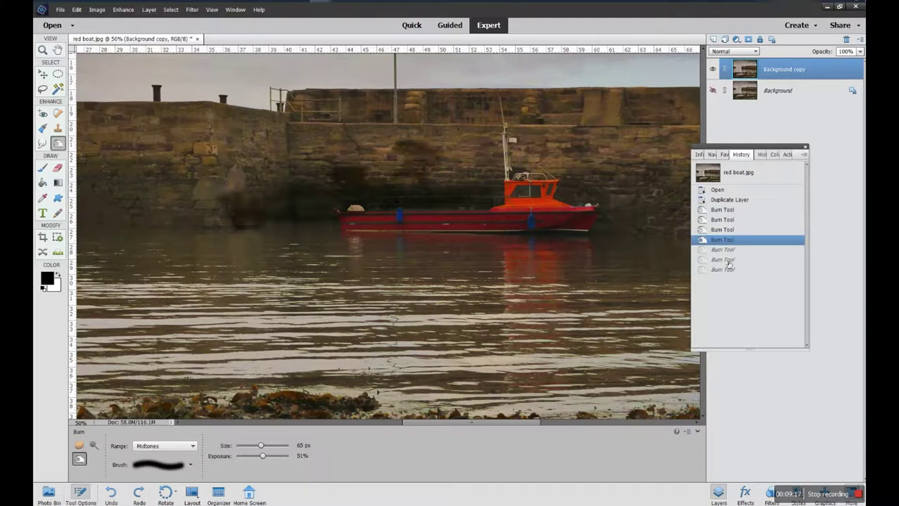
left_click(728, 262)
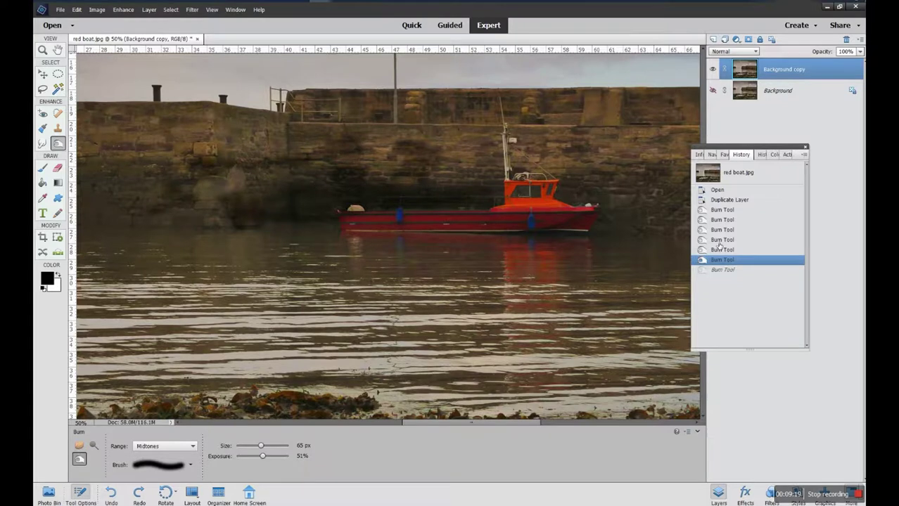
left_click(719, 240)
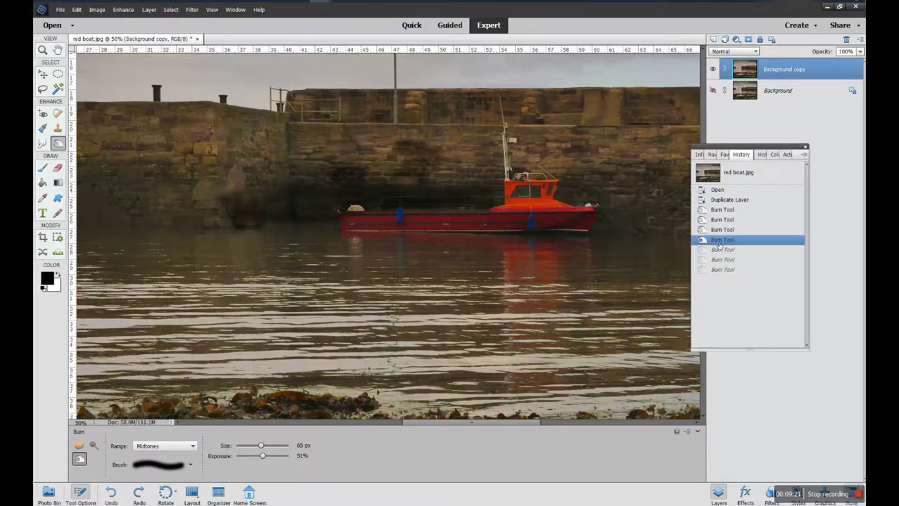
Remove all Burn strokes by deleting the first Burn state and those following it, returning the history to Duplicate Layer
left_click(723, 270)
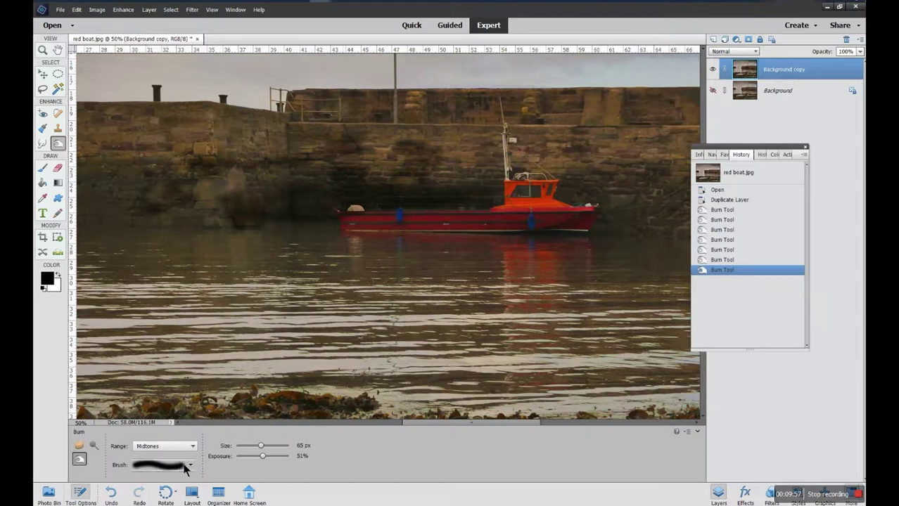
left_click(727, 210)
key("Delete")
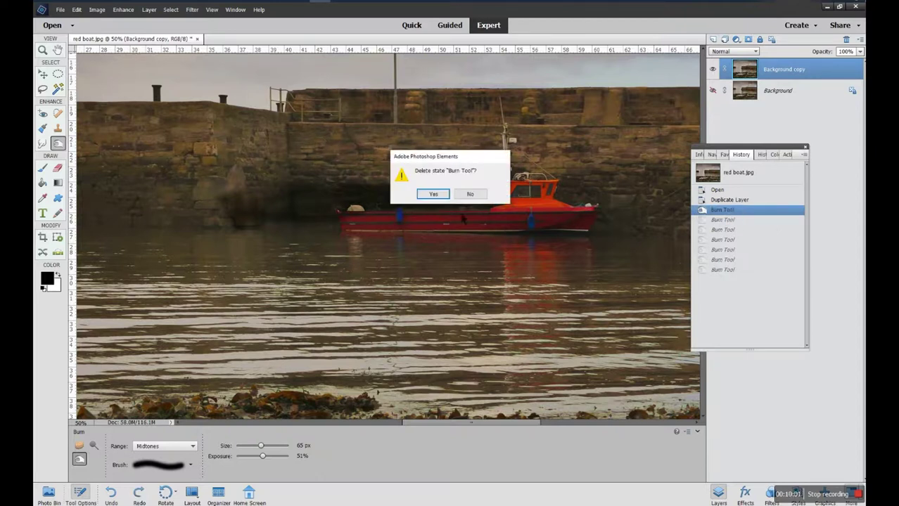
left_click(437, 196)
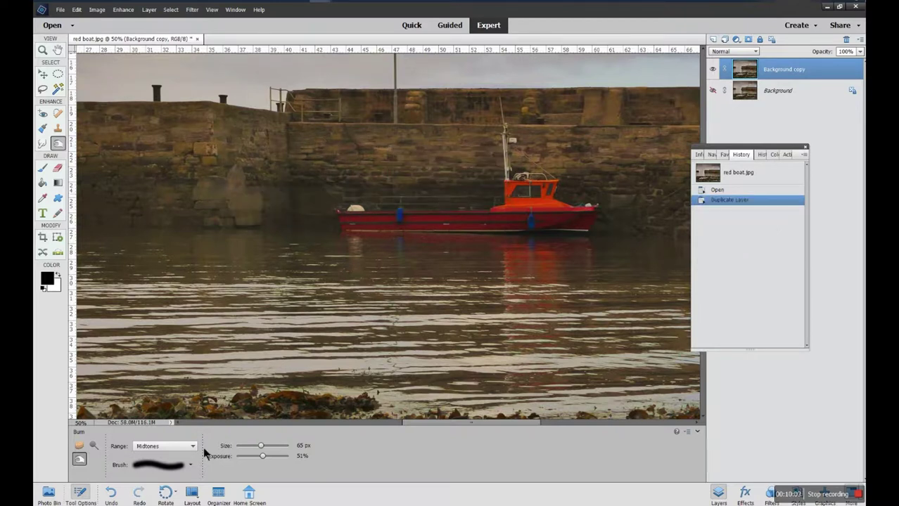
Switch the Burn brush to the hard round 19 px preset and enlarge it to 73 px
left_click(190, 465)
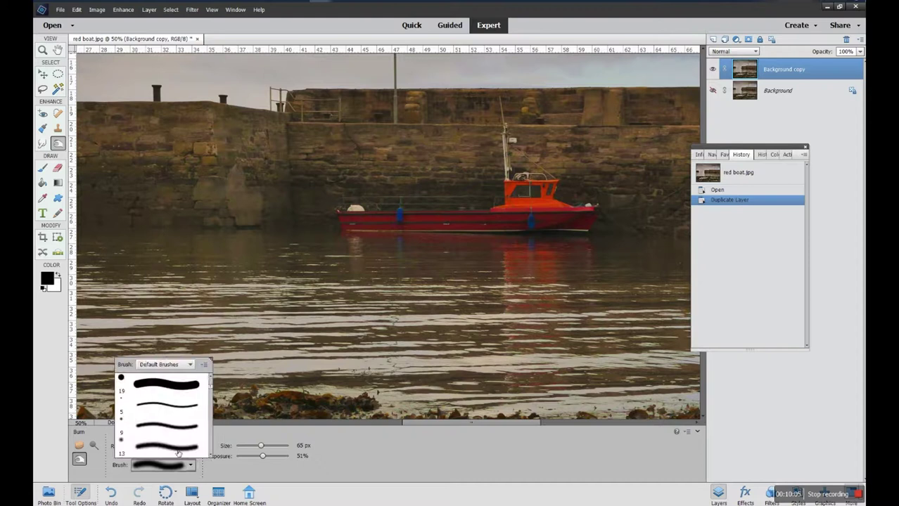
left_click(166, 384)
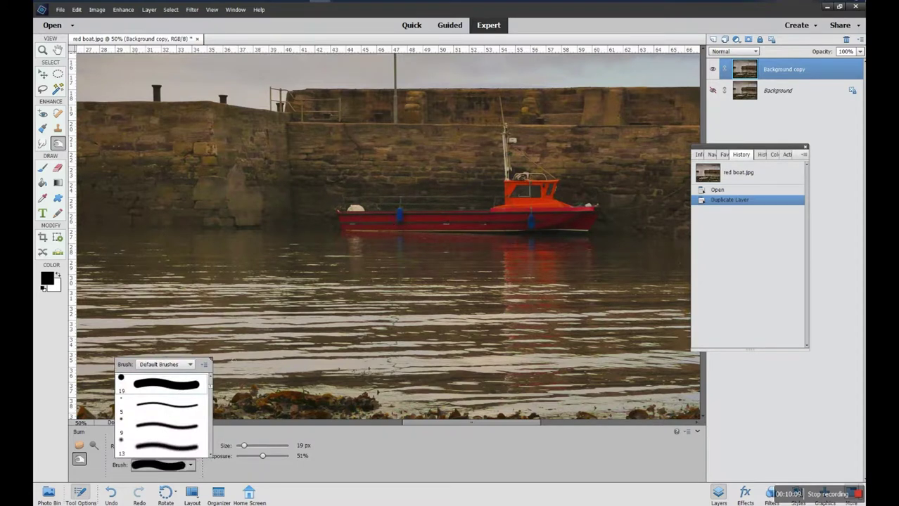
left_click_drag(244, 447, 254, 446)
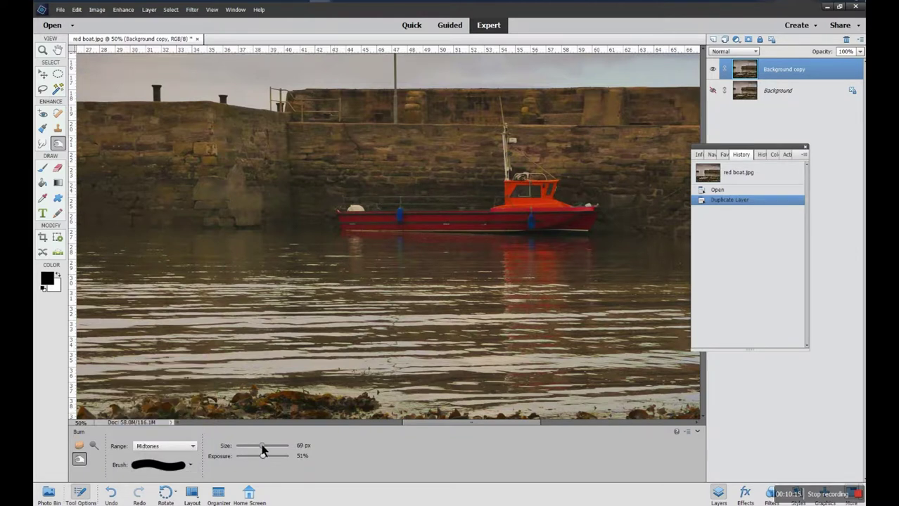
left_click_drag(262, 450, 265, 448)
Burn hard-edged patches on the wall above the boat's stern, the water below it and the upper part of the far harbour wall
mouse_move(344, 178)
left_mouse_down()
mouse_move(430, 183)
mouse_move(349, 197)
mouse_move(388, 198)
left_mouse_up()
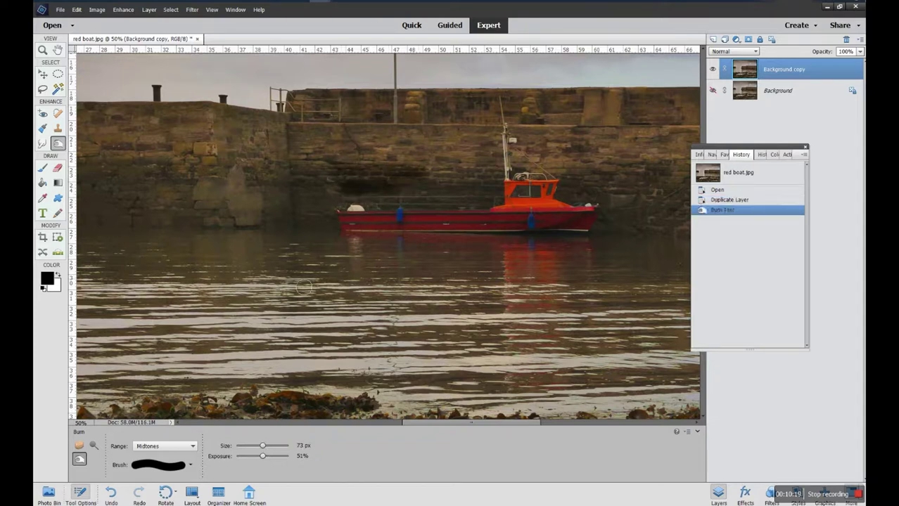
left_click_drag(302, 287, 383, 283)
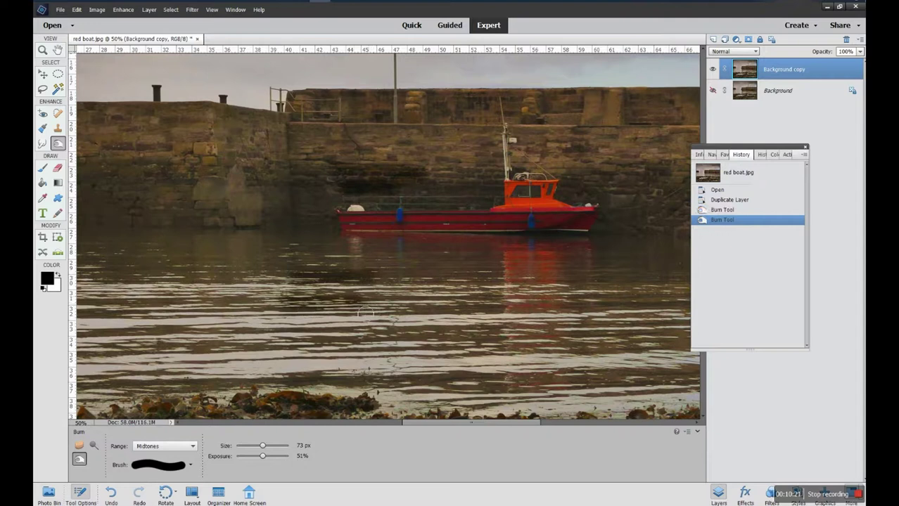
left_click_drag(365, 313, 283, 308)
mouse_move(130, 144)
left_mouse_down()
mouse_move(214, 147)
mouse_move(139, 152)
mouse_move(211, 150)
mouse_move(146, 151)
left_mouse_up()
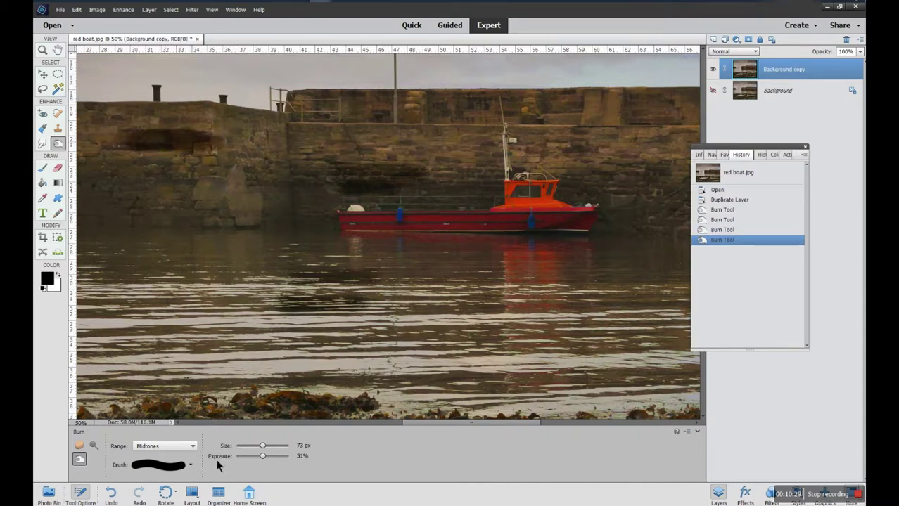
Switch the Burn brush to the soft round 13 px preset and enlarge it to 87 px
left_click(190, 465)
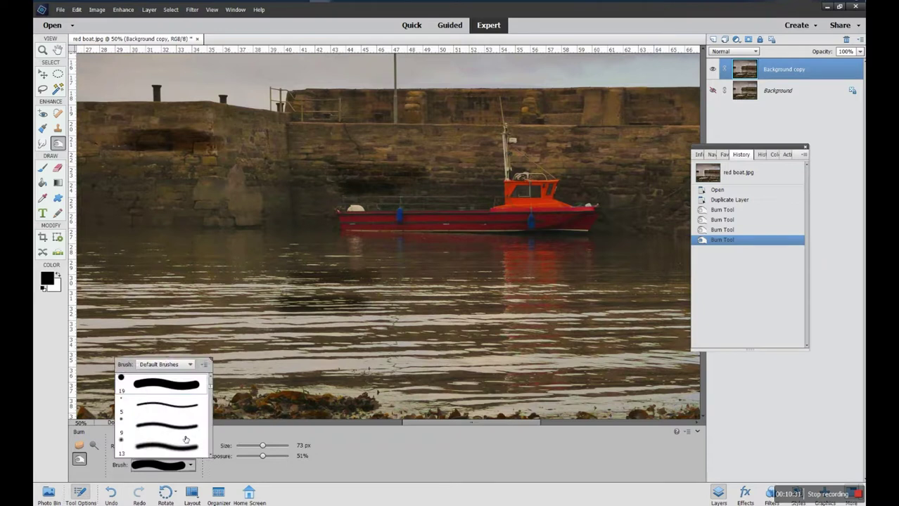
left_click(185, 442)
left_click(236, 450)
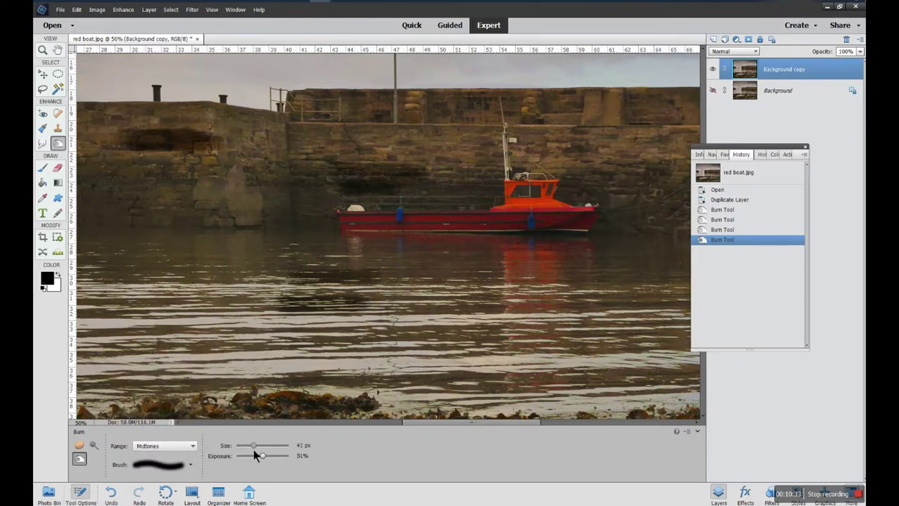
left_click_drag(254, 447, 265, 447)
Burn soft-edged strokes on the upper harbour wall beyond the stern, next to the hard-edged patch
mouse_move(253, 146)
left_mouse_down()
mouse_move(266, 147)
mouse_move(248, 151)
mouse_move(258, 159)
mouse_move(247, 145)
mouse_move(277, 141)
mouse_move(247, 139)
mouse_move(282, 152)
mouse_move(244, 166)
mouse_move(263, 193)
left_mouse_up()
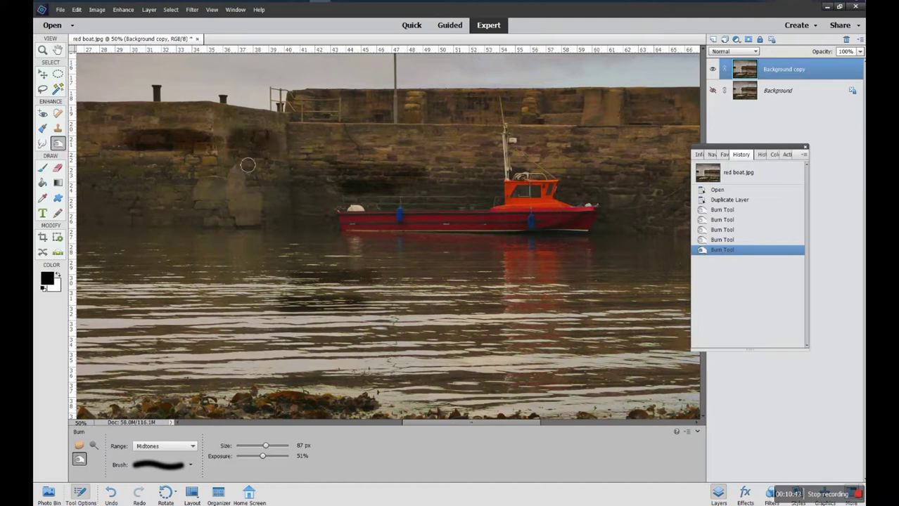
mouse_move(248, 165)
left_mouse_down()
mouse_move(268, 168)
mouse_move(165, 151)
left_mouse_up()
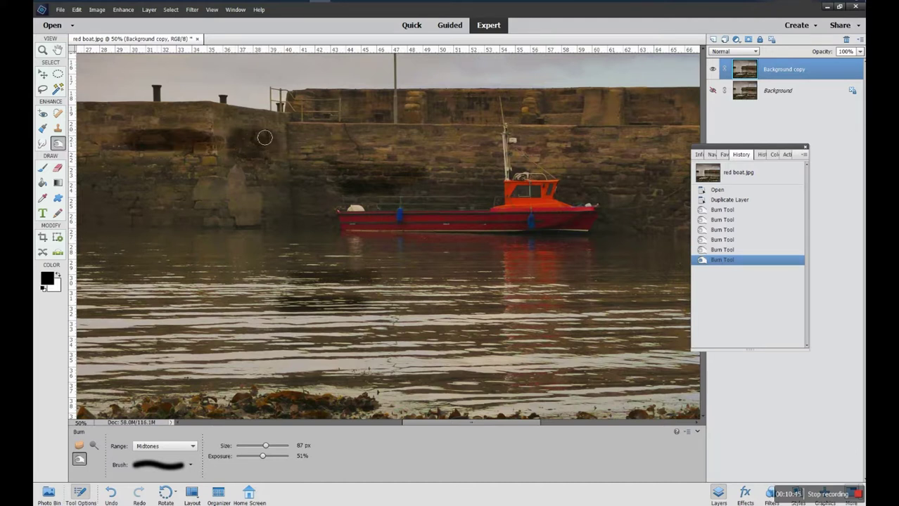
mouse_move(265, 137)
left_mouse_down()
mouse_move(285, 154)
mouse_move(287, 176)
left_mouse_up()
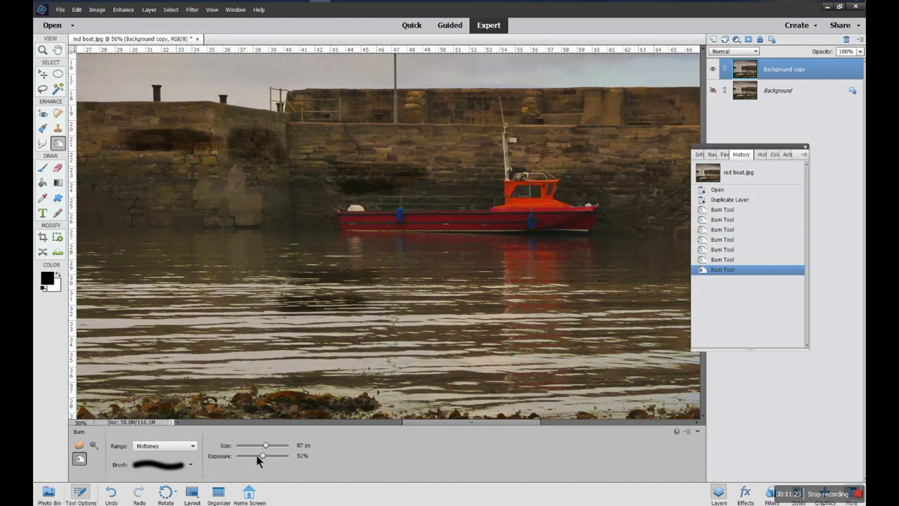
Adjust the Burn exposure to 62%
left_click_drag(262, 457, 244, 457)
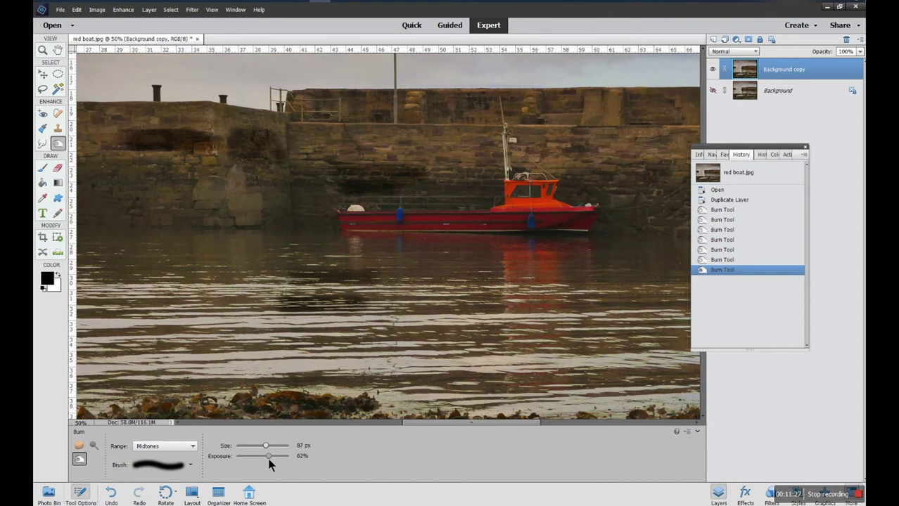